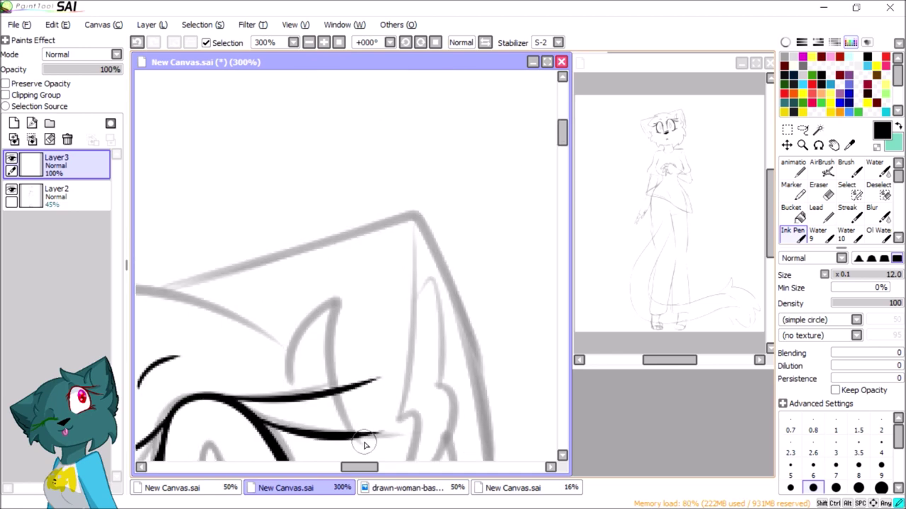
Step: Ink the cat character's head over the sketch, covering the forehead hair, face outline, cheek fur and both ears
mouse_move(559, 148)
mouse_down()
mouse_move(314, 304)
mouse_move(505, 242)
mouse_move(479, 177)
mouse_move(568, 183)
mouse_up()
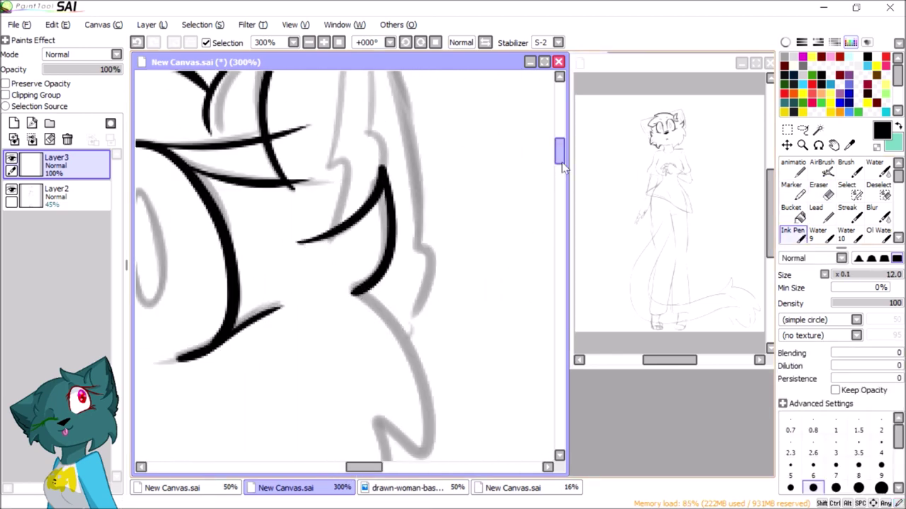
scroll(369, 165, down, 3)
mouse_move(186, 296)
mouse_down()
mouse_move(460, 300)
mouse_move(453, 290)
mouse_up()
scroll(280, 132, down, 1)
key(h)
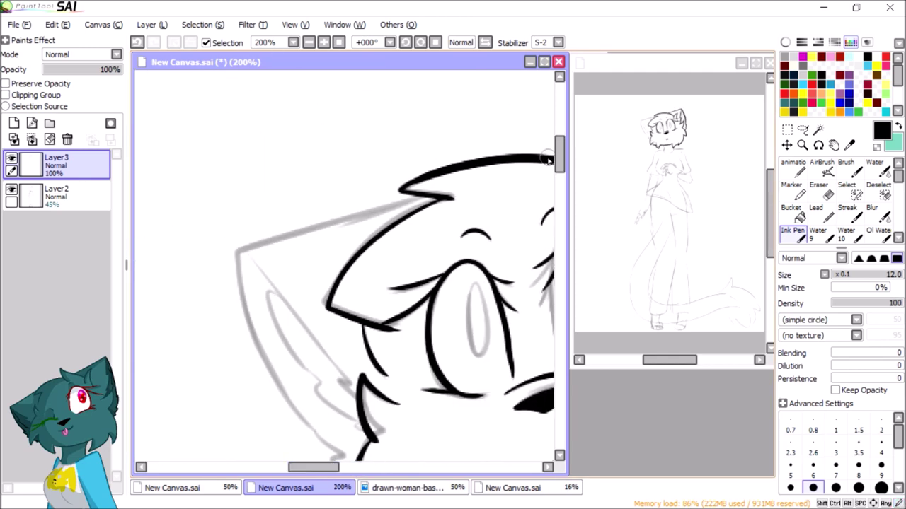
scroll(333, 475, up, 1)
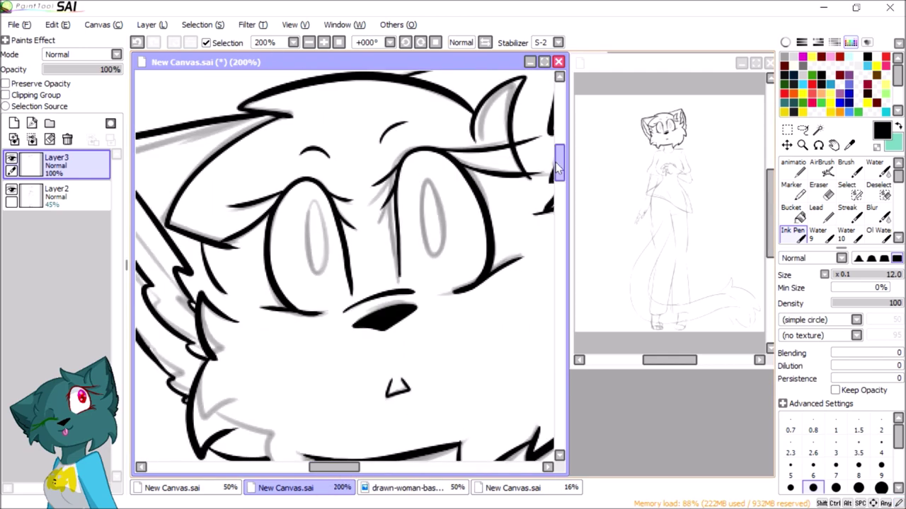
Step: Ink the neckline, shoulders and upper sleeve lines of the shirt over the sketch
scroll(529, 196, up, 3)
scroll(551, 189, left, 2)
scroll(394, 283, down, 5)
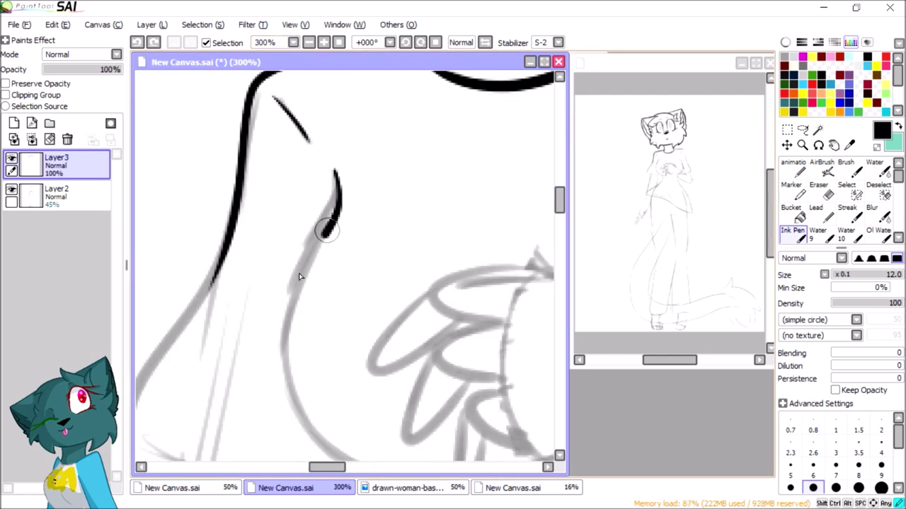
drag(327, 473, 369, 472)
scroll(423, 197, up, 3)
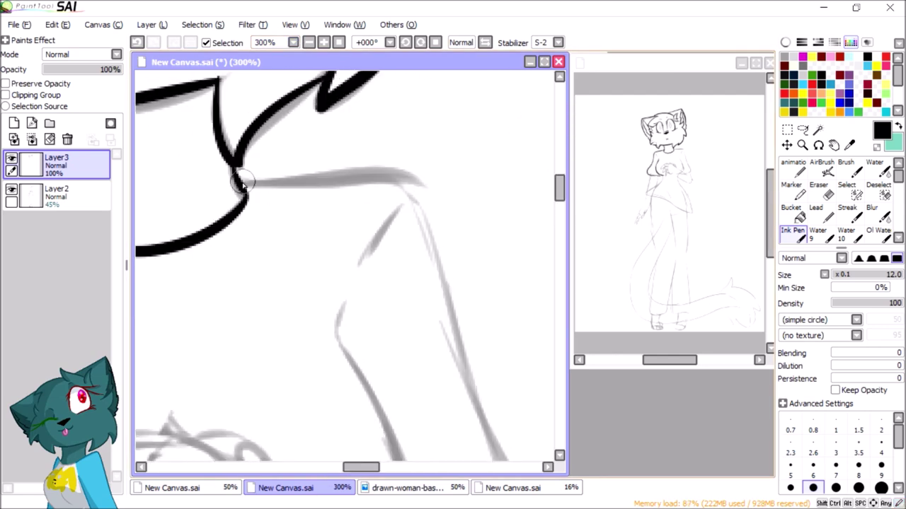
scroll(363, 278, down, 3)
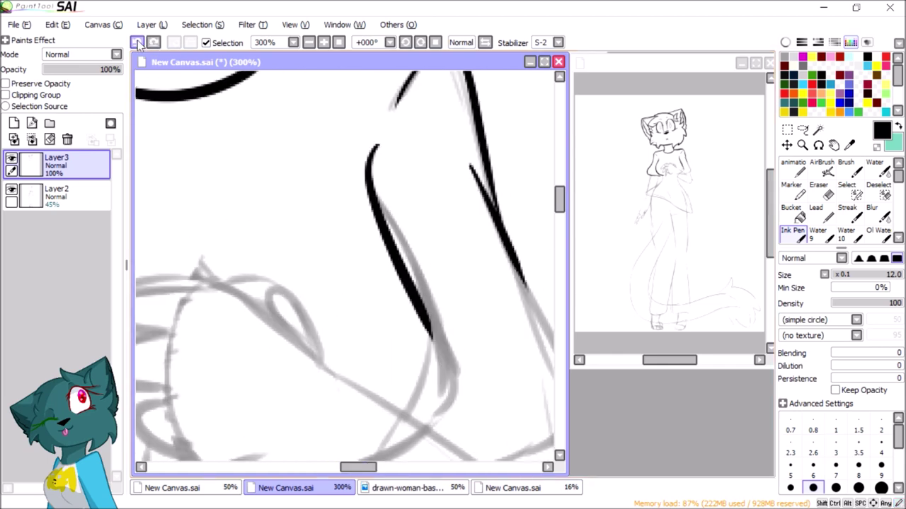
Step: Ink the right-hand sleeve's lower edge, the forearm's upper line and the furry elbow
scroll(450, 393, down, 3)
scroll(487, 402, down, 3)
drag(389, 184, 398, 374)
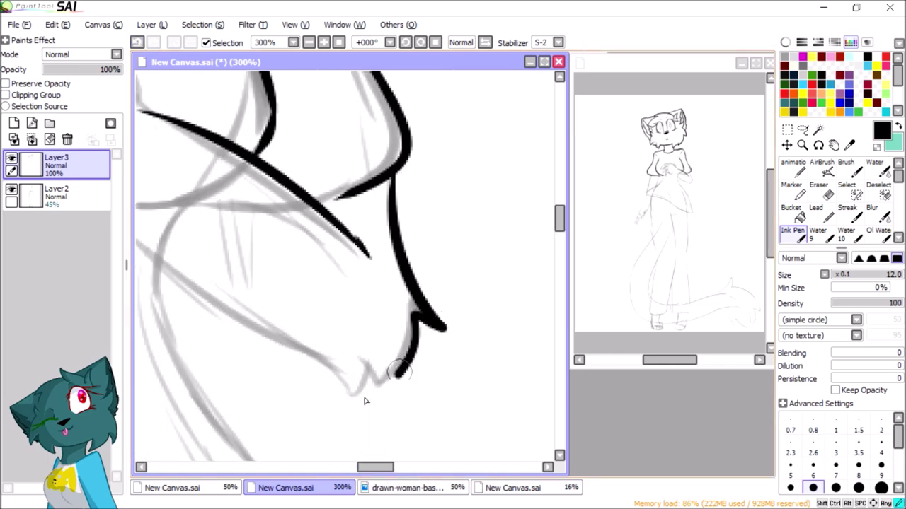
Step: Ink the raised hand with its pointed fingers, the left-hand sleeve and the underside of the folded forearm
scroll(321, 195, up, 3)
scroll(350, 187, left, 3)
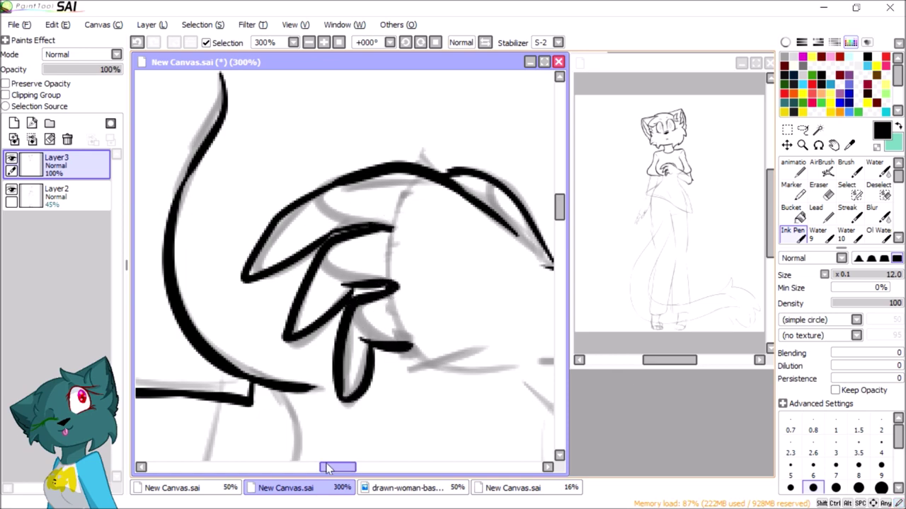
drag(326, 468, 356, 469)
scroll(374, 226, down, 2)
scroll(375, 248, down, 6)
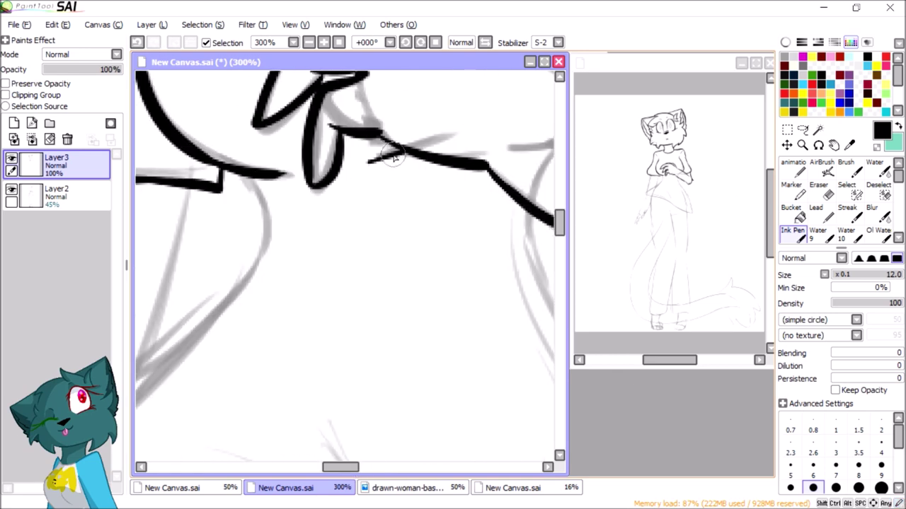
Step: Ink the shirt's wavy waist sides, its flared lower part and the curved hem
key(minus)
key(minus)
key(minus)
key(minus)
key(plus)
key(plus)
key(plus)
key(plus)
key(plus)
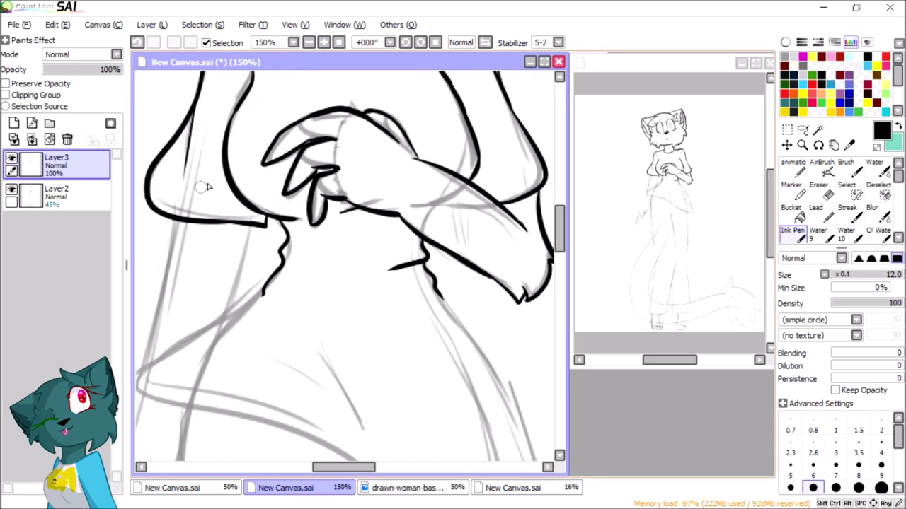
key(plus)
scroll(316, 347, down, 3)
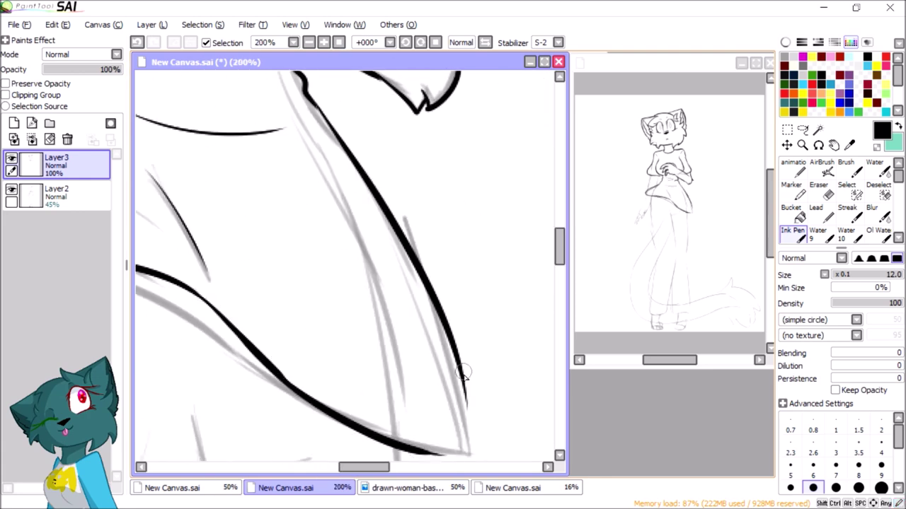
Step: Redo the line of the shirt's pointed hem corner and ink the crease lines across the waist
scroll(463, 375, down, 3)
key(ctrl+z)
drag(475, 286, 320, 214)
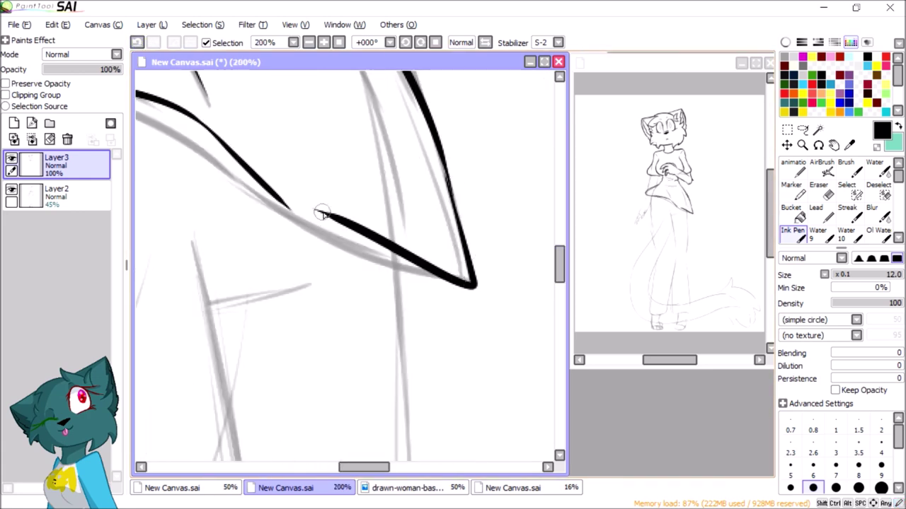
key(ctrl+z)
scroll(276, 124, left, 5)
scroll(455, 136, left, 3)
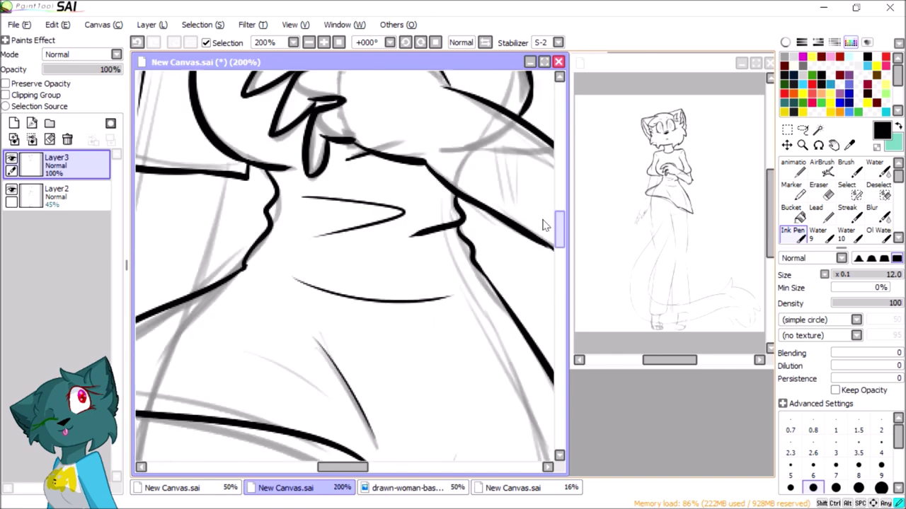
Step: Ink the left-hand trouser leg from the hip past the knee to the closed cuff
scroll(326, 113, down, 5)
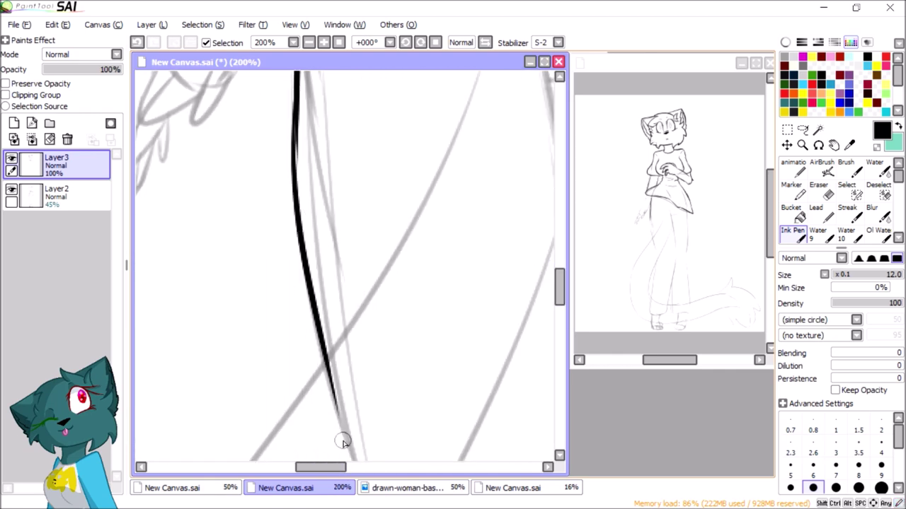
click(322, 42)
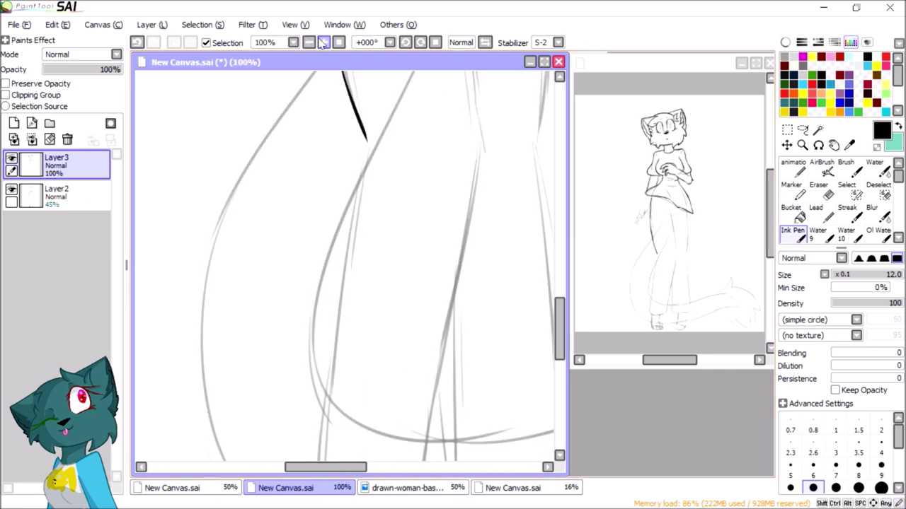
scroll(312, 165, up, 5)
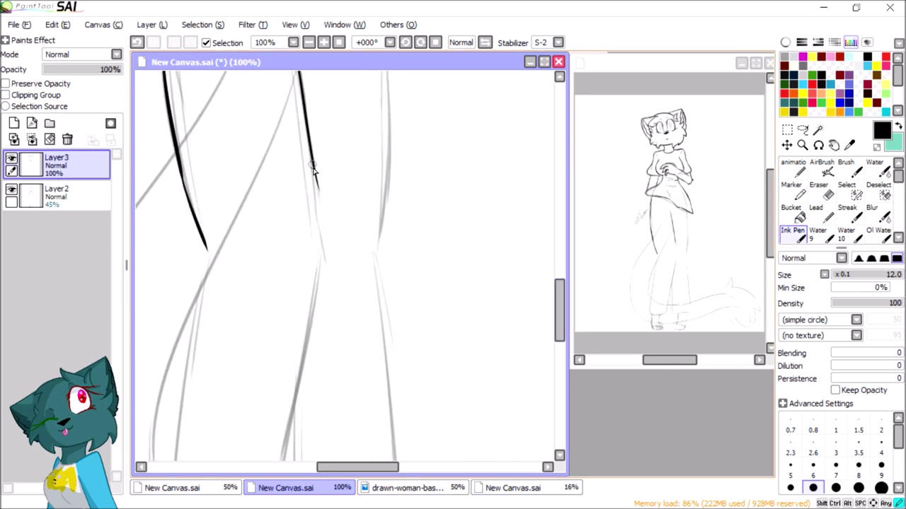
scroll(272, 424, down, 1)
scroll(332, 139, up, 3)
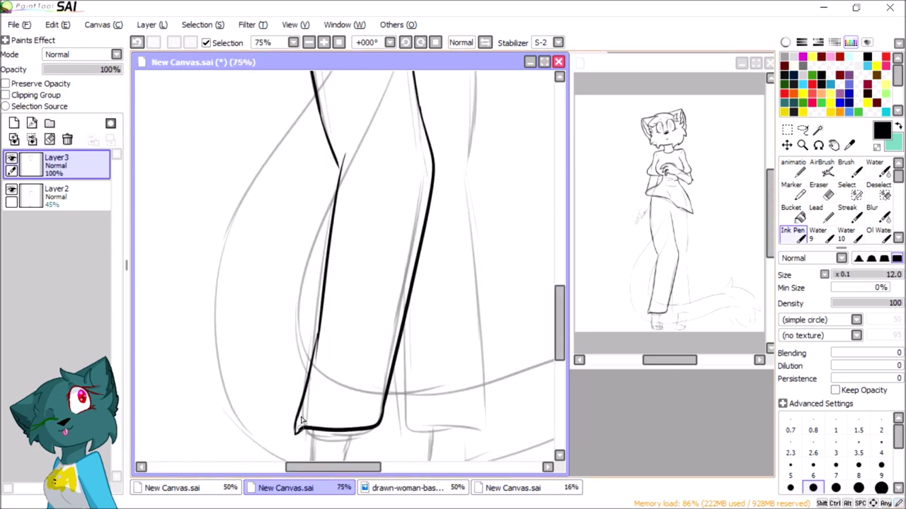
Step: Ink the ankle and rounded foot with toe lines below the left-hand trouser cuff
scroll(305, 428, up, 2)
scroll(297, 283, down, 3)
drag(283, 139, 287, 266)
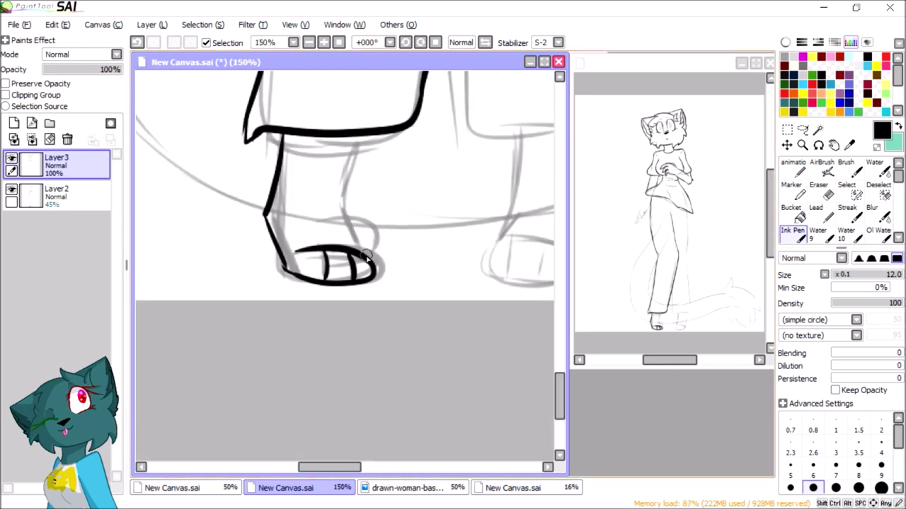
Step: Ink the hanging arm beside the hip and its hand with pointed fingers
scroll(425, 283, up, 2)
scroll(353, 283, down, 2)
scroll(354, 288, up, 1)
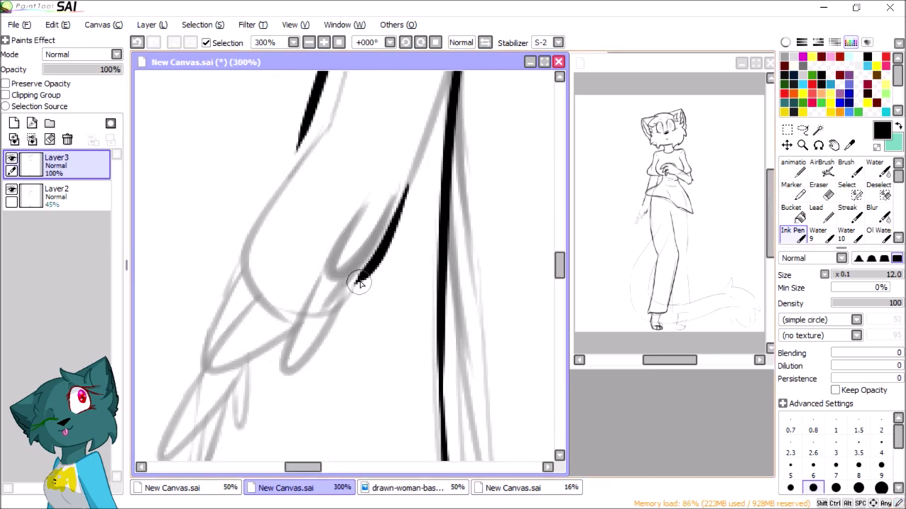
drag(232, 369, 287, 337)
drag(253, 304, 374, 162)
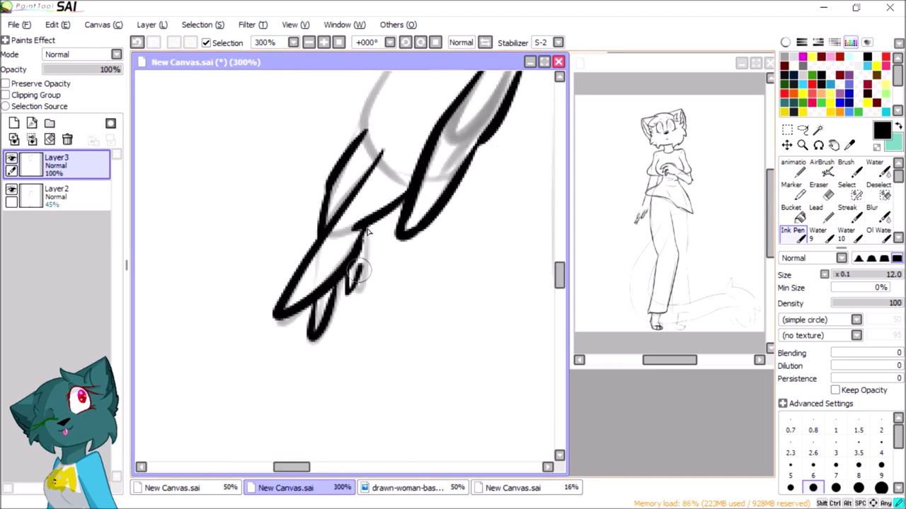
scroll(352, 293, up, 3)
drag(357, 418, 400, 350)
Step: Ink the trouser waistband line and the right-hand trouser leg down to its cuff, erasing overshooting line ends
scroll(473, 134, down, 5)
scroll(319, 248, up, 3)
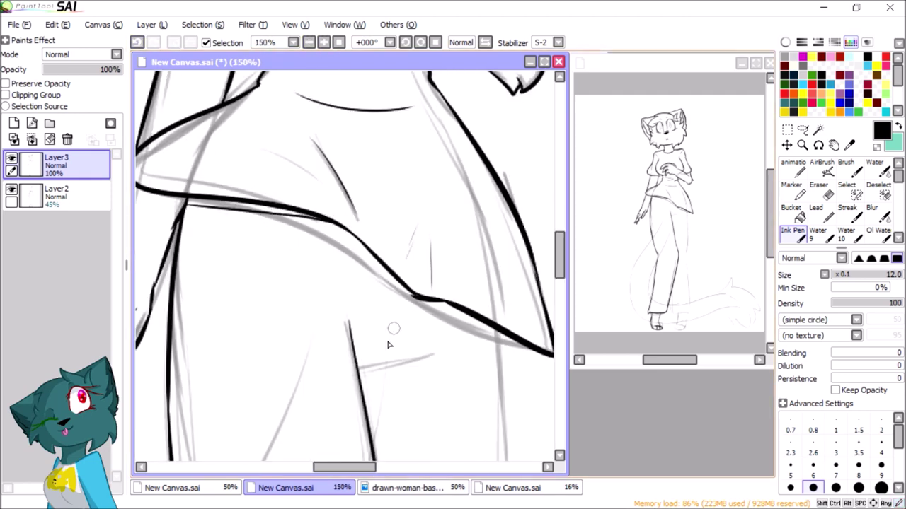
click(593, 138)
drag(559, 188, 531, 398)
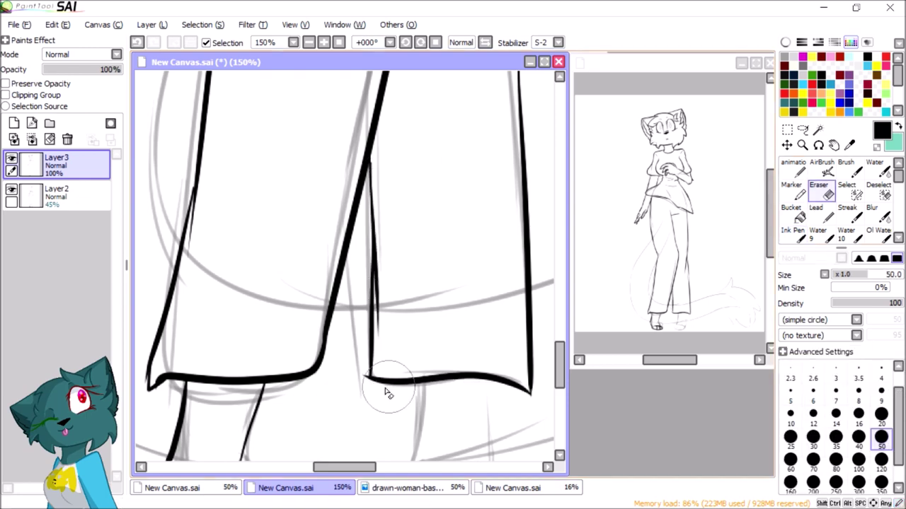
Step: Ink the right-hand foot's oval outline, both ankle lines and a toe line with the Ink Pen
scroll(385, 392, up, 2)
drag(489, 365, 535, 388)
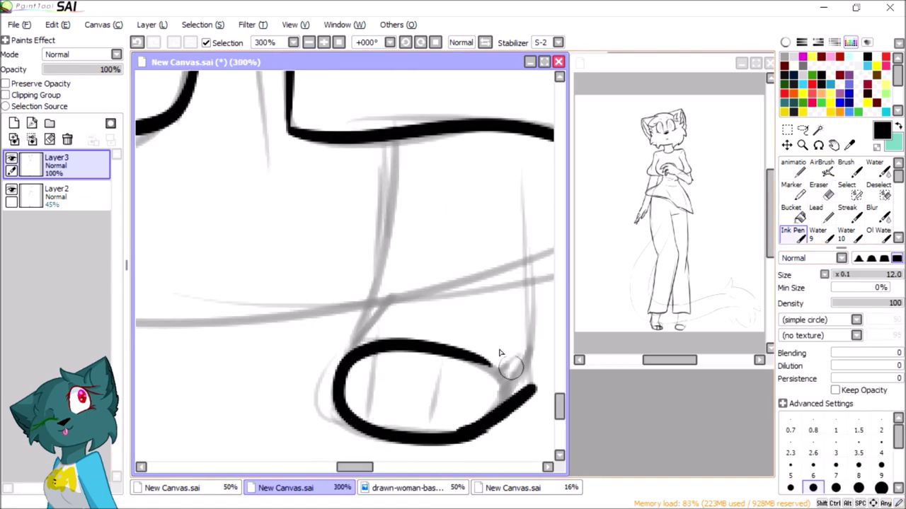
drag(517, 136, 529, 393)
key(e)
key(n)
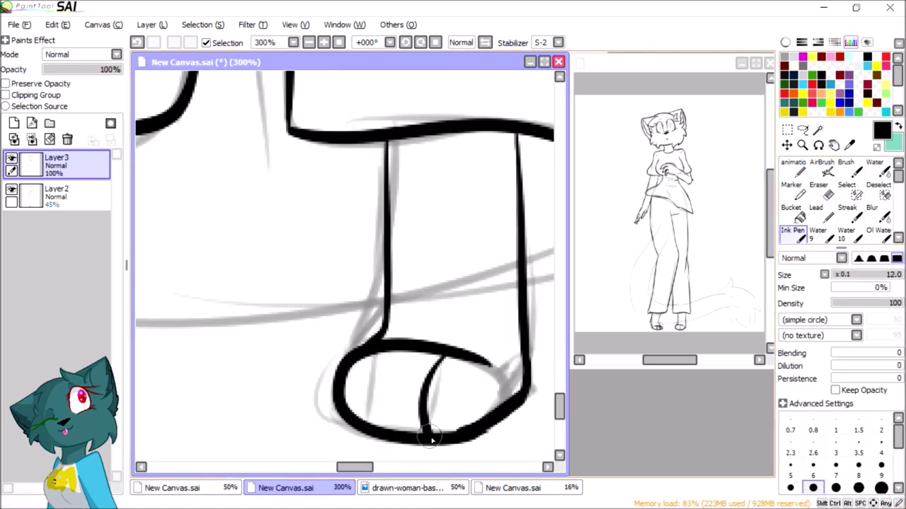
Step: Add a new layer above the line art and ink the tail's two long curves around the legs
scroll(536, 307, down, 8)
key(ctrl+shift+n)
drag(447, 324, 342, 126)
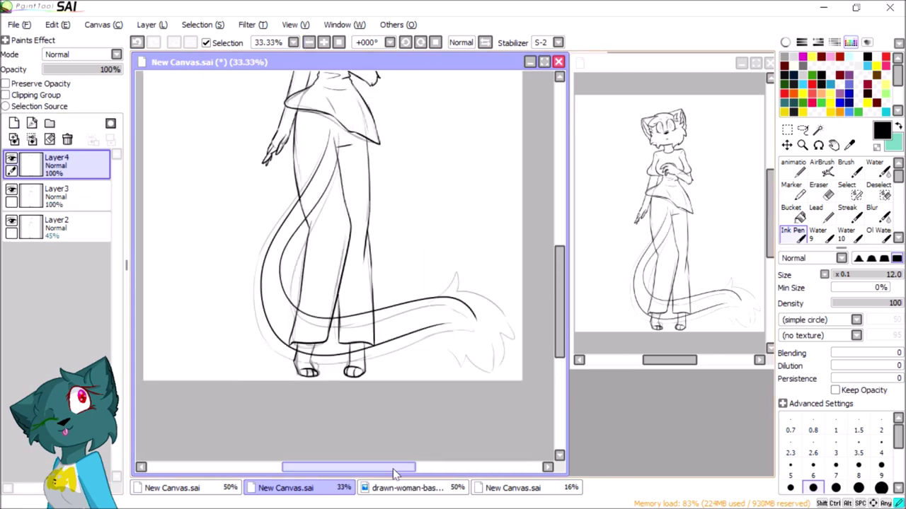
Step: Ink the tail's rounded inner tip and the pointed fur tufts around its end
scroll(495, 333, up, 5)
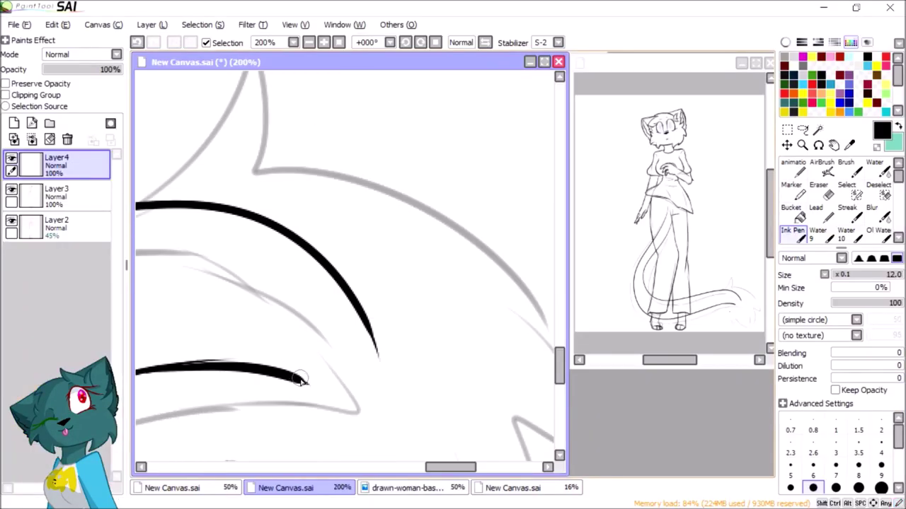
key(e)
key(n)
scroll(347, 269, down, 1)
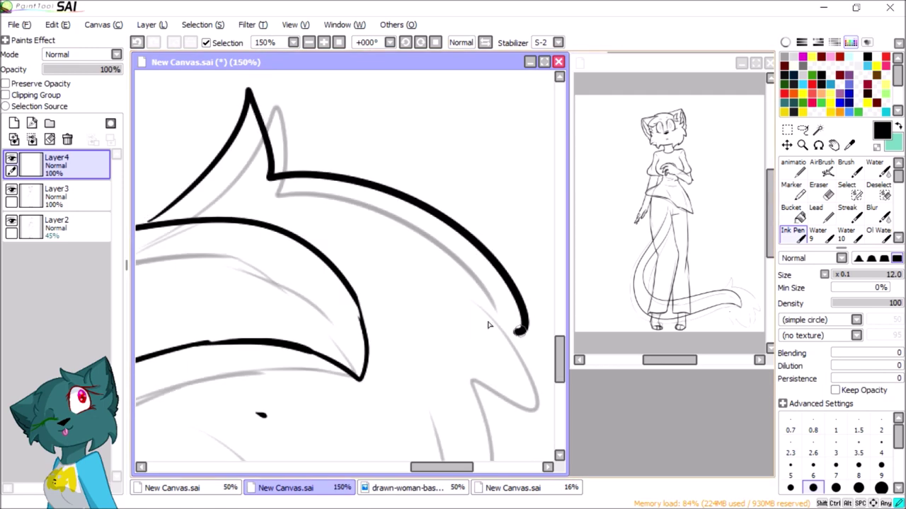
drag(460, 170, 549, 315)
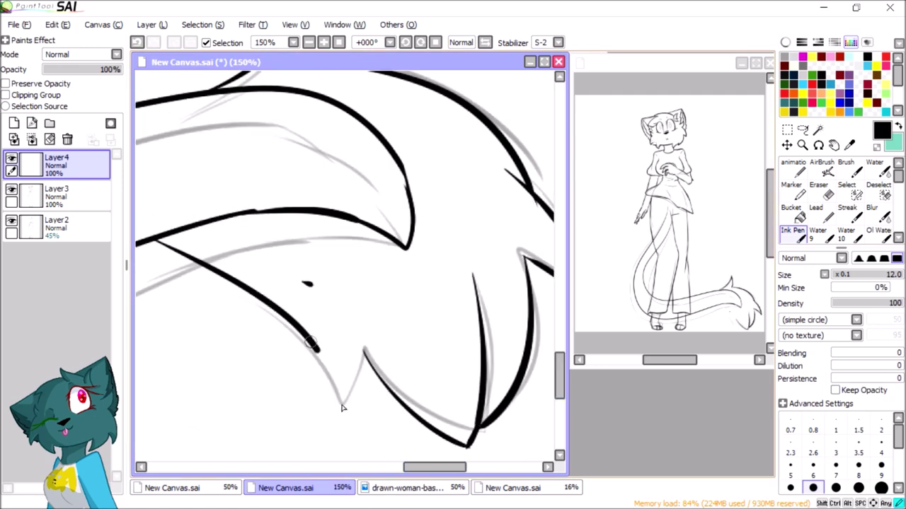
Step: Erase the tail lines crossing the right-hand leg and ink a short inner line under that trouser cuff
scroll(409, 447, down, 10)
key(e)
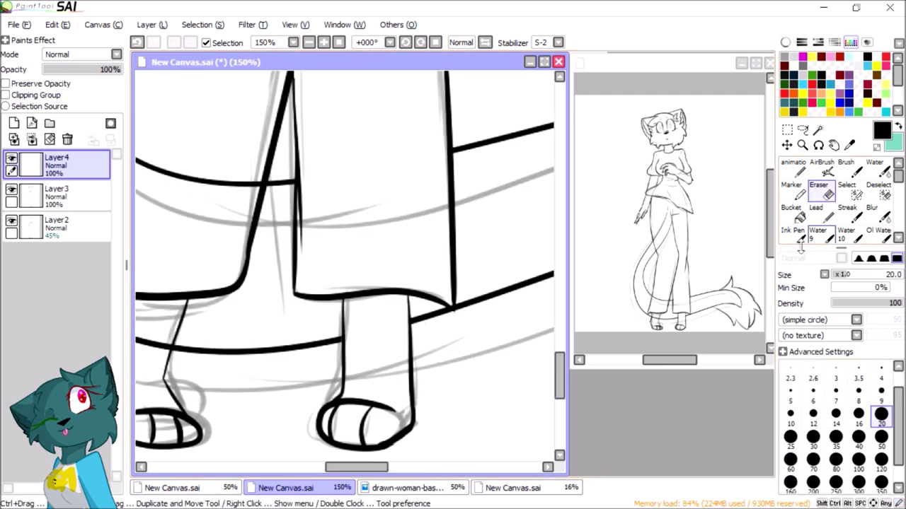
key(n)
drag(452, 309, 290, 292)
key(e)
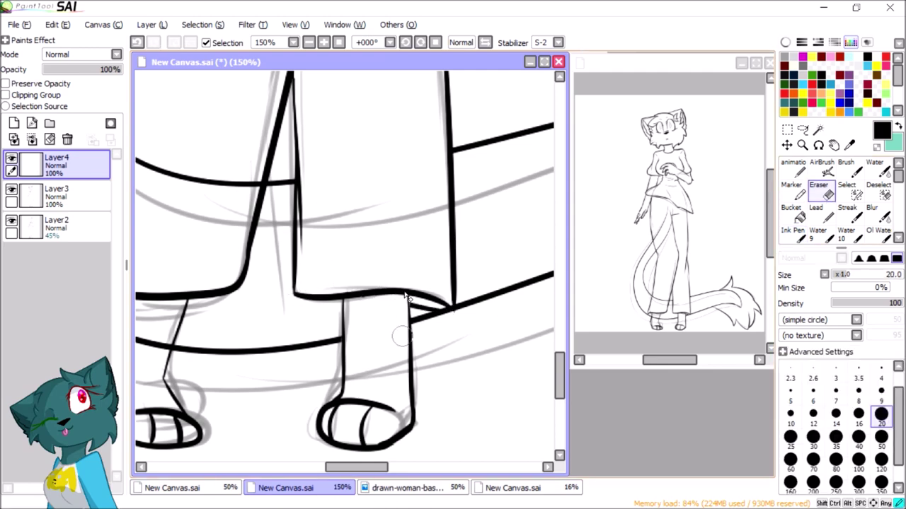
Step: Erase the remaining tail lines overlapping the legs with a size 50 eraser
key(h)
drag(300, 170, 323, 364)
key(bracketright)
key(bracketright)
key(bracketright)
key(bracketright)
key(bracketright)
scroll(549, 269, down, 5)
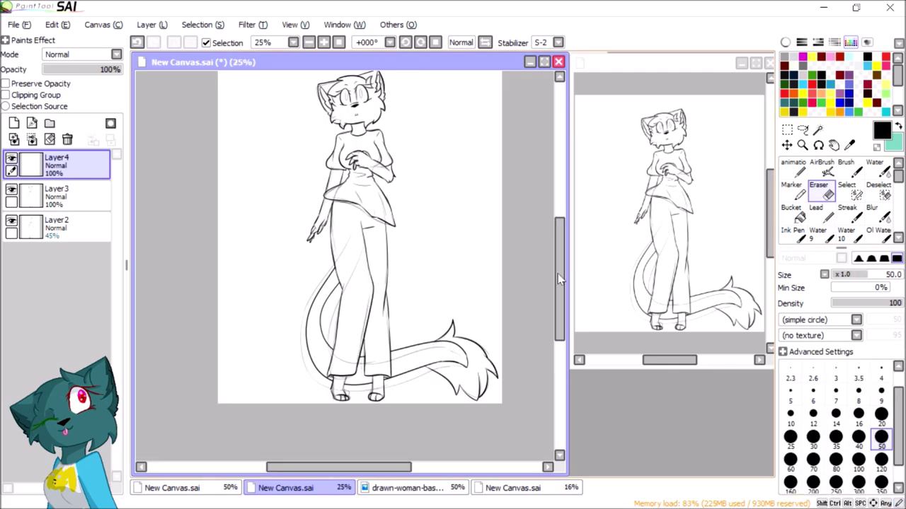
Step: Merge Layer4 into Layer3 and start selecting the enclosed clothing areas with the Magic Wand
scroll(549, 269, up, 2)
key(ctrl+e)
key(w)
scroll(496, 247, up, 3)
click(427, 287)
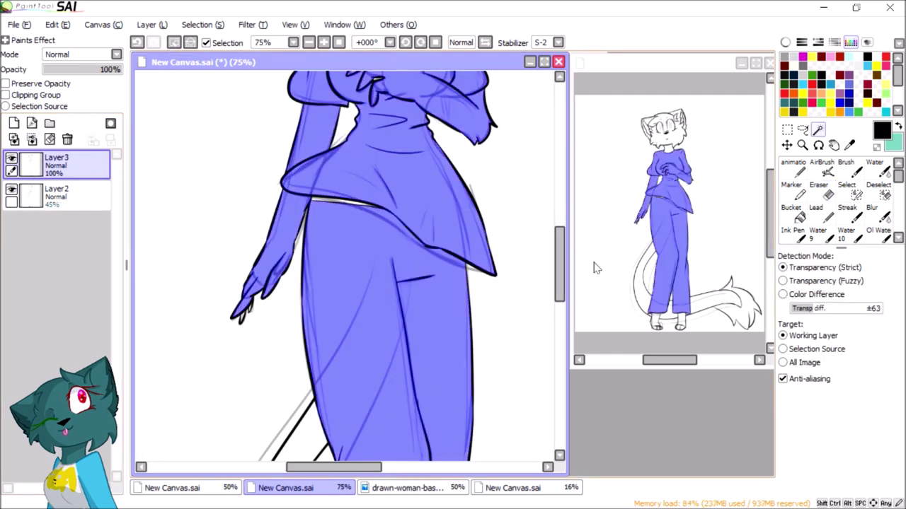
Step: Add the remaining enclosed areas of the body, tail, head and ears to the Magic Wand selection
click(404, 202)
click(170, 262)
click(299, 292)
click(396, 209)
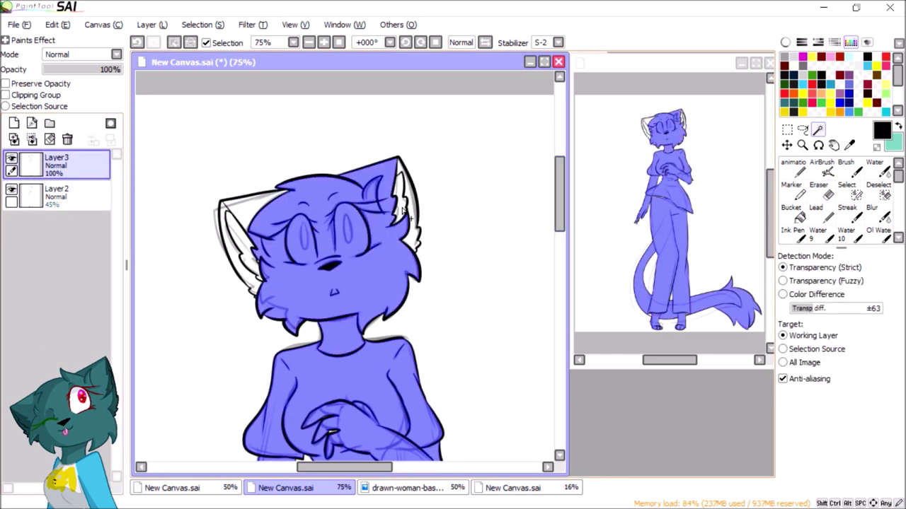
scroll(481, 134, up, 3)
Step: Add the unselected inner ears and small gaps in the head to the selection with the Select brush at sizes 50 and 20
key(s)
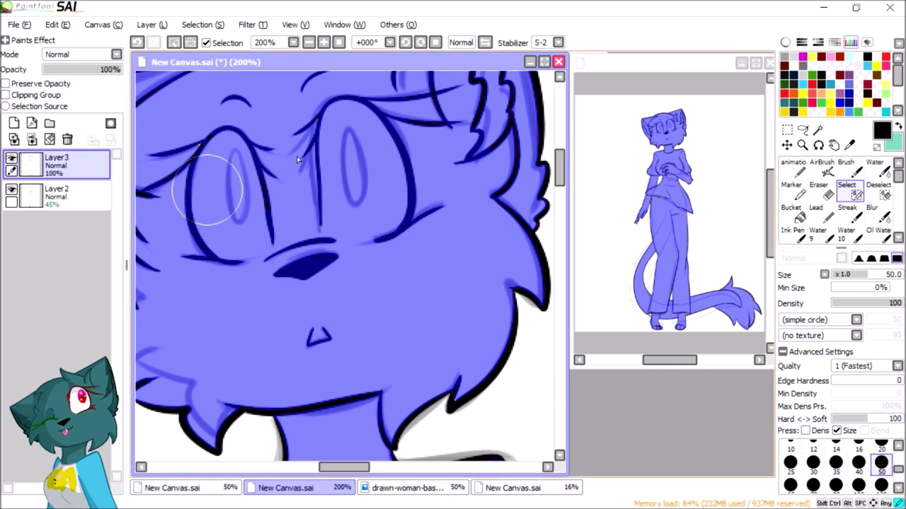
scroll(360, 296, up, 3)
scroll(385, 97, up, 1)
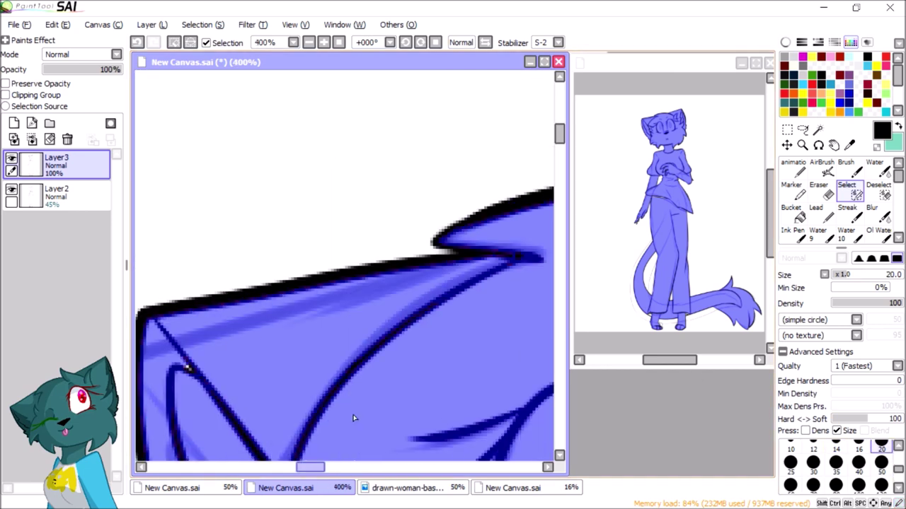
scroll(446, 211, left, 3)
scroll(414, 323, down, 3)
scroll(424, 283, right, 2)
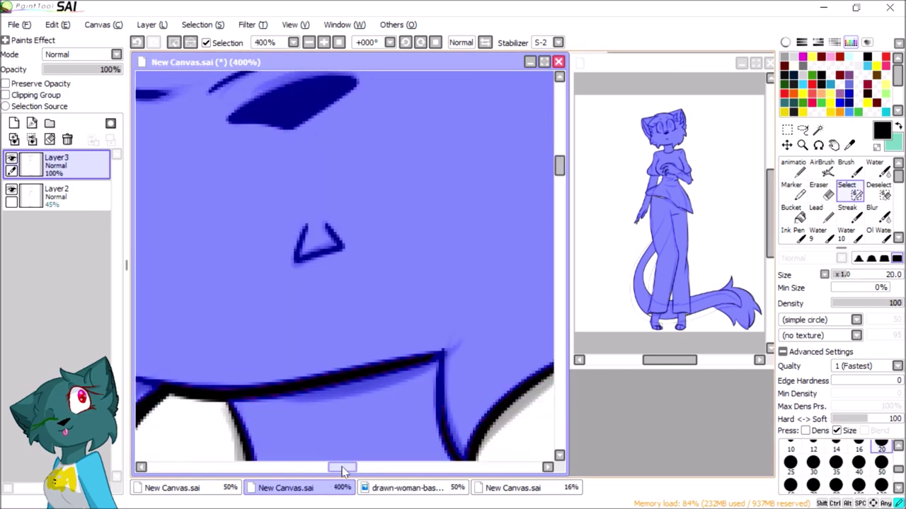
Step: Brush the gaps along the neck, folded arm and waist lines into the selection with the size 20 Select brush
scroll(463, 238, down, 2)
scroll(241, 317, down, 3)
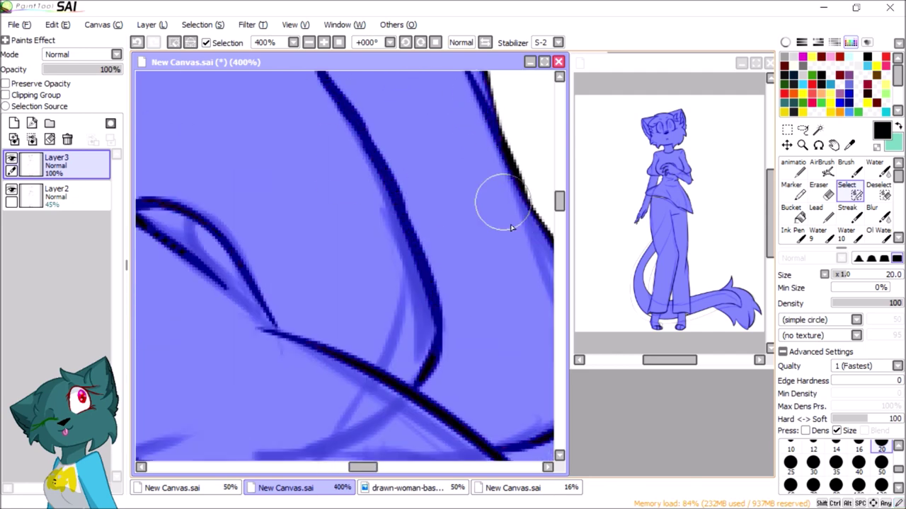
scroll(502, 196, down, 1)
scroll(219, 290, right, 2)
scroll(346, 290, down, 3)
scroll(319, 318, up, 1)
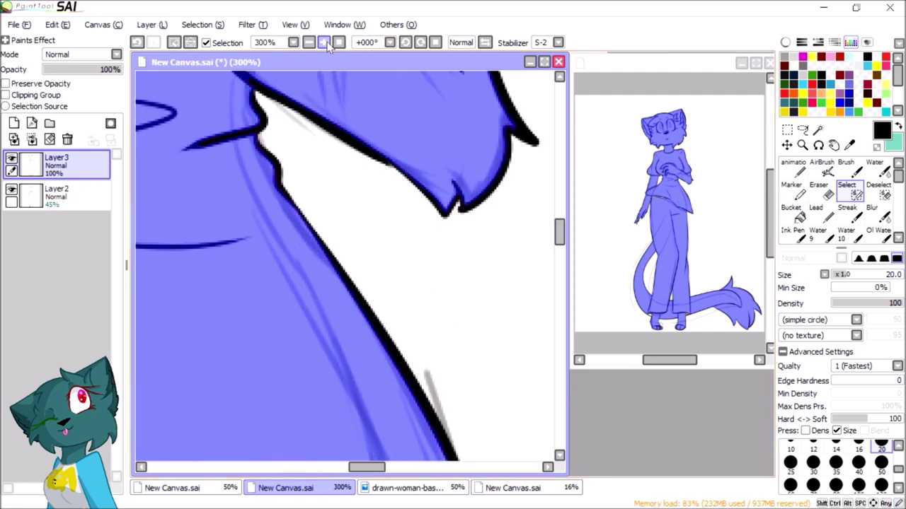
Step: Brush the remaining gaps in the puffed sleeve, hanging arm and tunic hem into the selection at size 20
scroll(411, 398, down, 2)
scroll(424, 77, left, 2)
scroll(425, 212, down, 3)
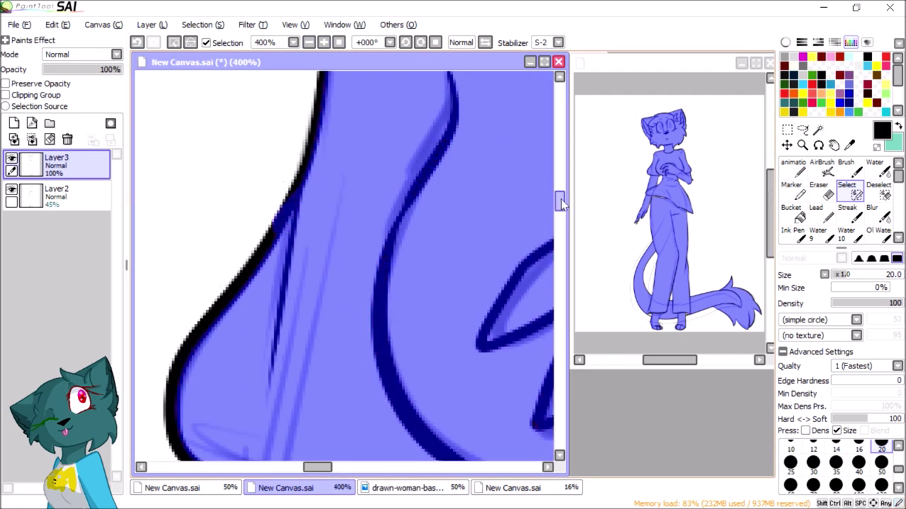
scroll(337, 472, right, 2)
scroll(530, 239, down, 3)
scroll(491, 222, left, 2)
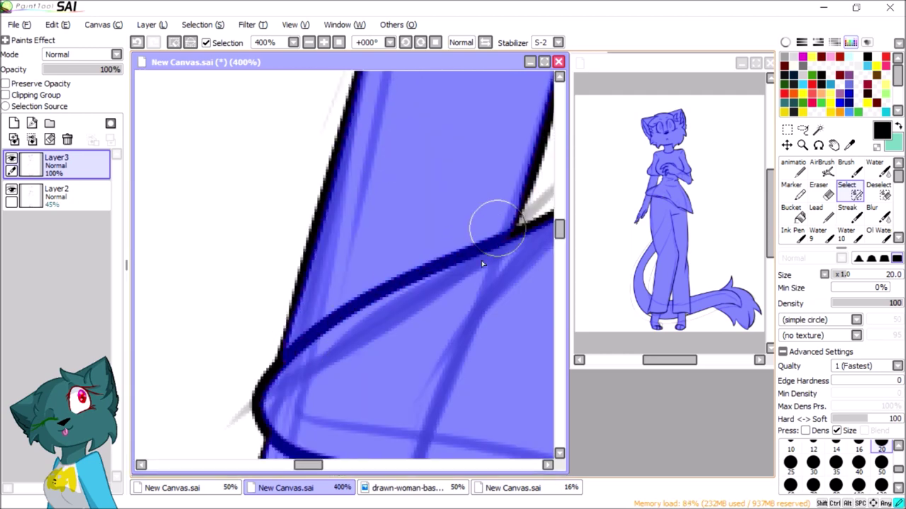
Step: Fill the selection gaps in the lowered hand's fingers with the Select brush at size 12
scroll(416, 203, down, 2)
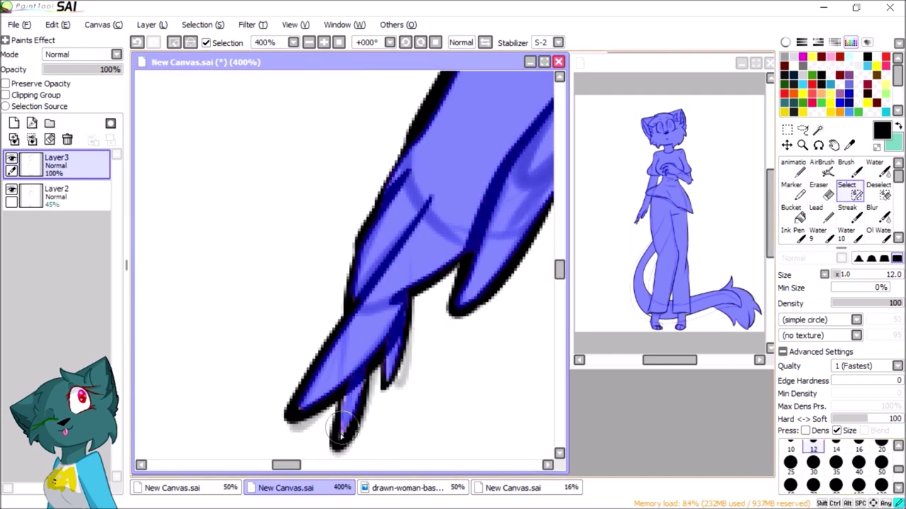
scroll(371, 433, up, 3)
scroll(504, 218, down, 1)
scroll(503, 218, up, 2)
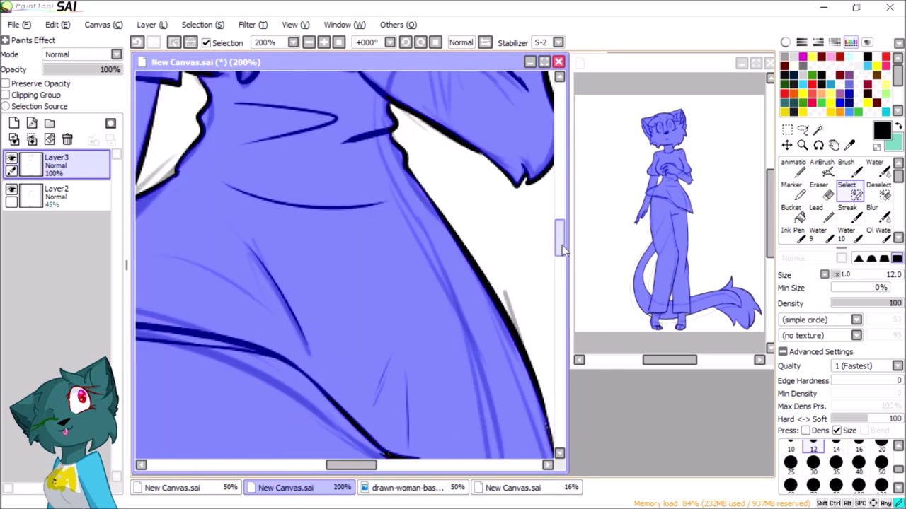
Step: Add the small unselected gaps along the trouser legs, cuffs and feet to the selection at size 12
scroll(485, 258, left, 2)
scroll(485, 259, down, 5)
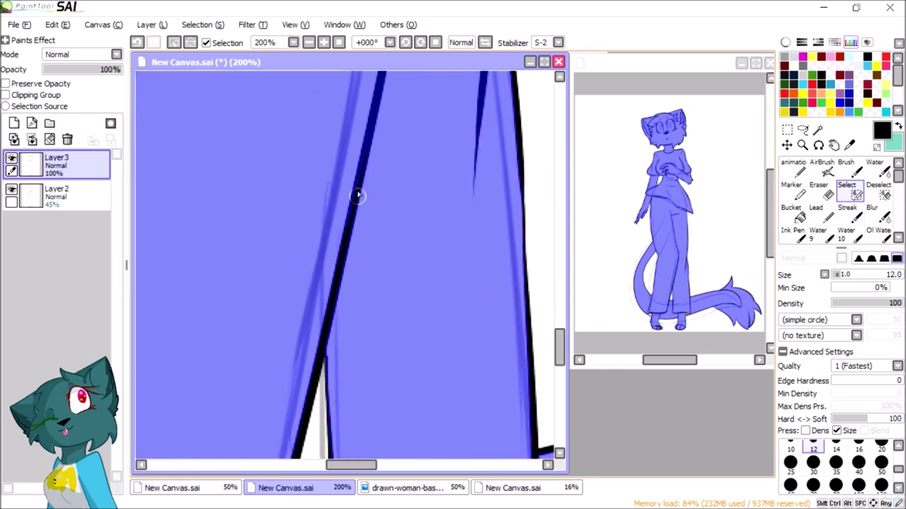
click(560, 371)
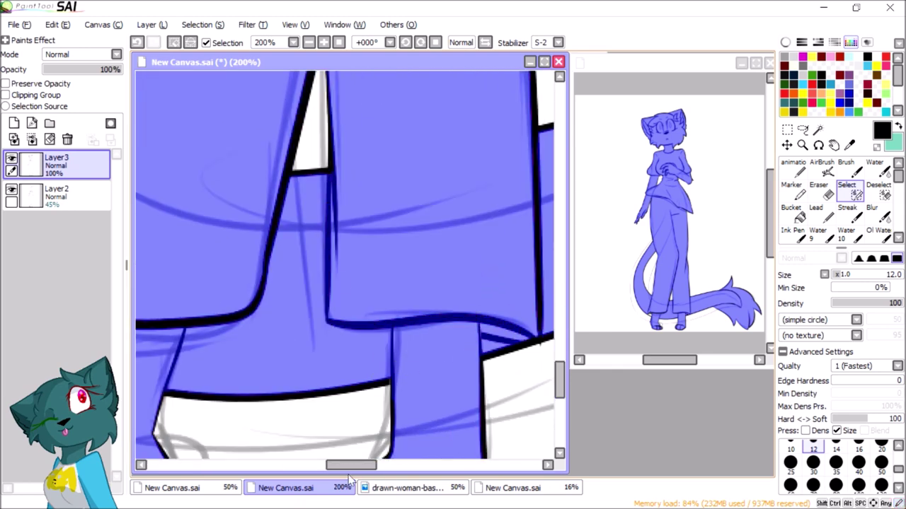
scroll(414, 370, down, 10)
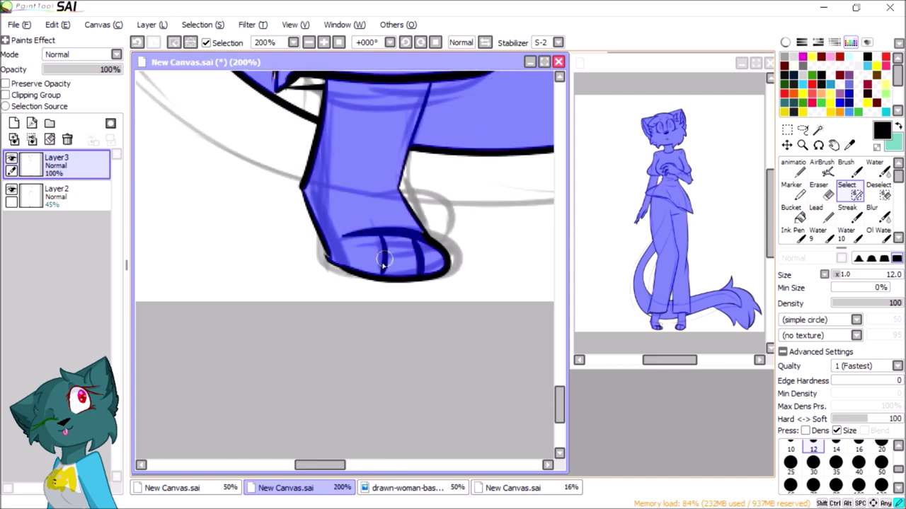
scroll(444, 285, up, 5)
Step: Fill the selection gaps along the tail and its tufted tip, and switch to the Bucket tool
scroll(276, 351, right, 10)
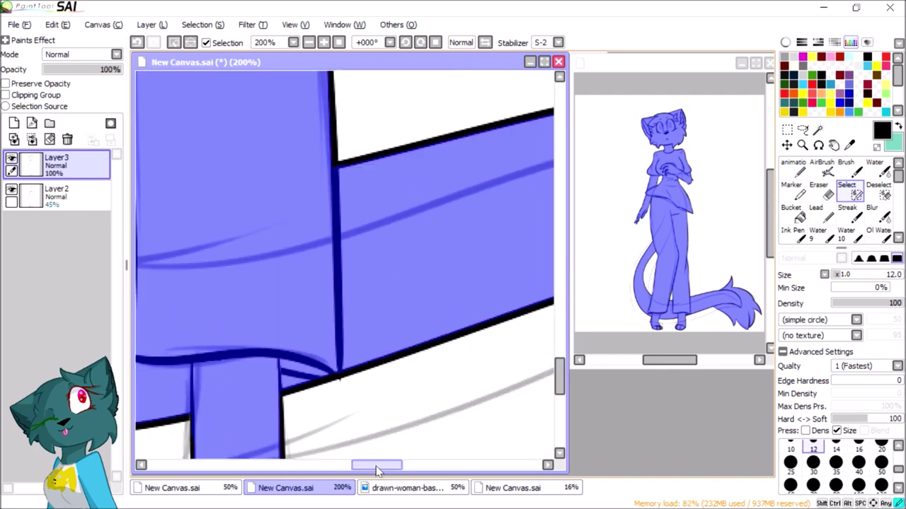
scroll(428, 262, up, 3)
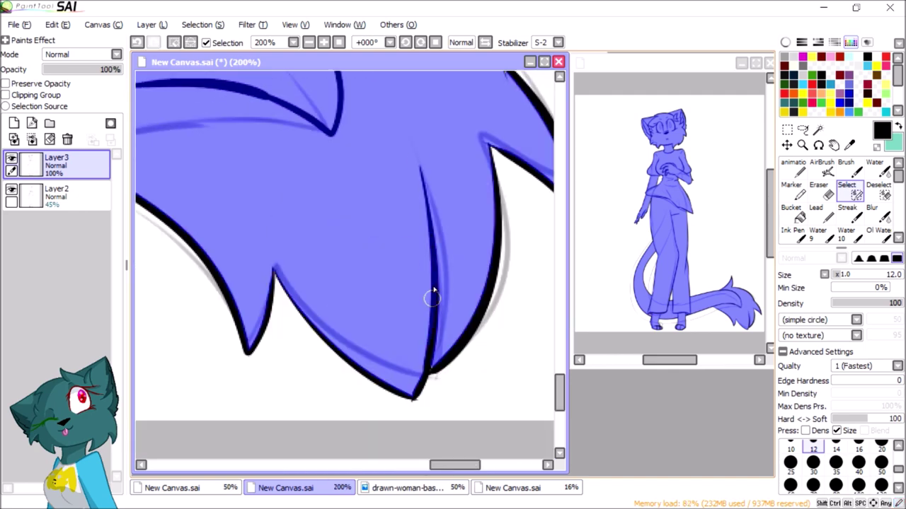
scroll(363, 262, down, 3)
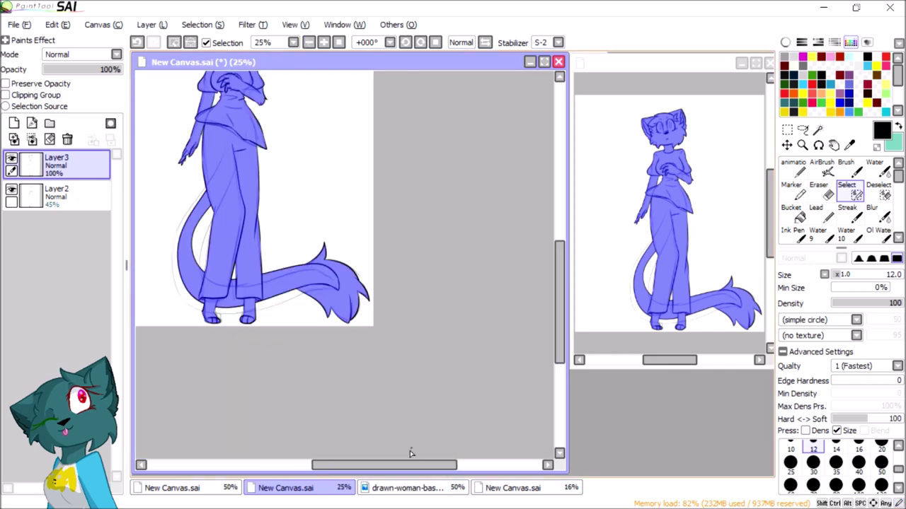
key(ctrl+d)
click(791, 208)
key(ctrl+o)
click(126, 152)
double_click(516, 304)
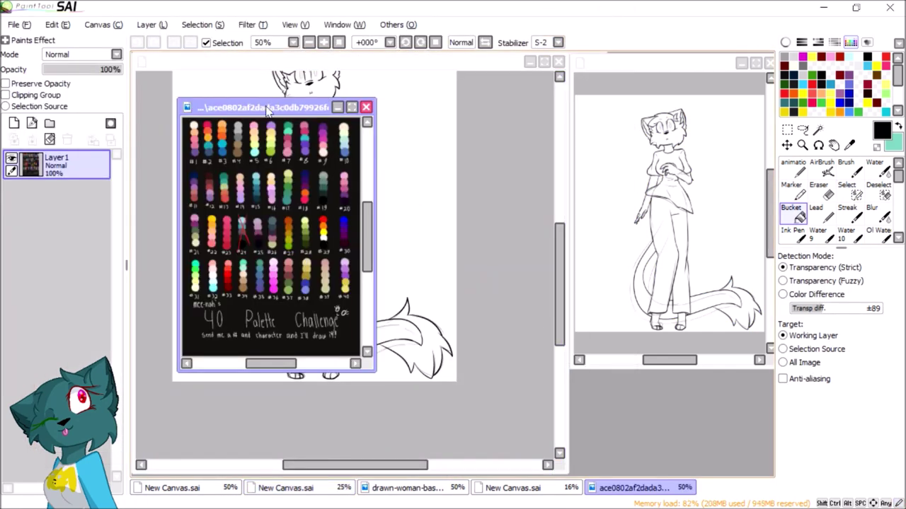
drag(276, 107, 626, 112)
click(716, 113)
Step: Open the yellow shades colour chart image as a colour reference
click(14, 24)
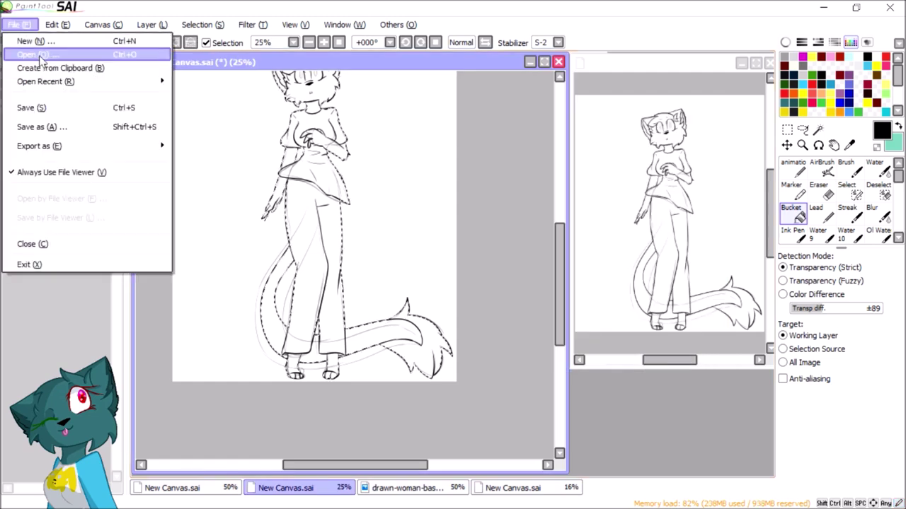
click(29, 53)
double_click(333, 347)
double_click(497, 85)
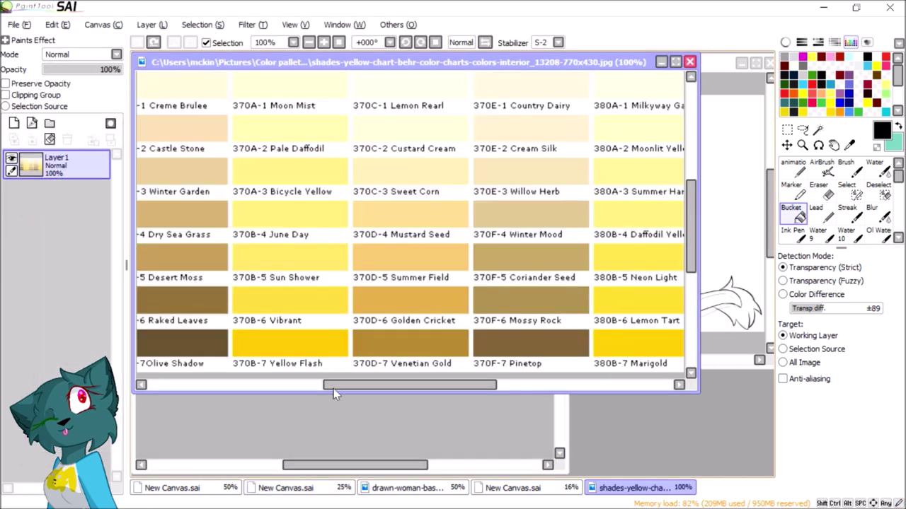
Step: Add a new layer below Layer3 on the cat canvas and fill the selected silhouette with dark brown from the chart
click(285, 488)
key(ctrl+shift+n)
click(283, 186)
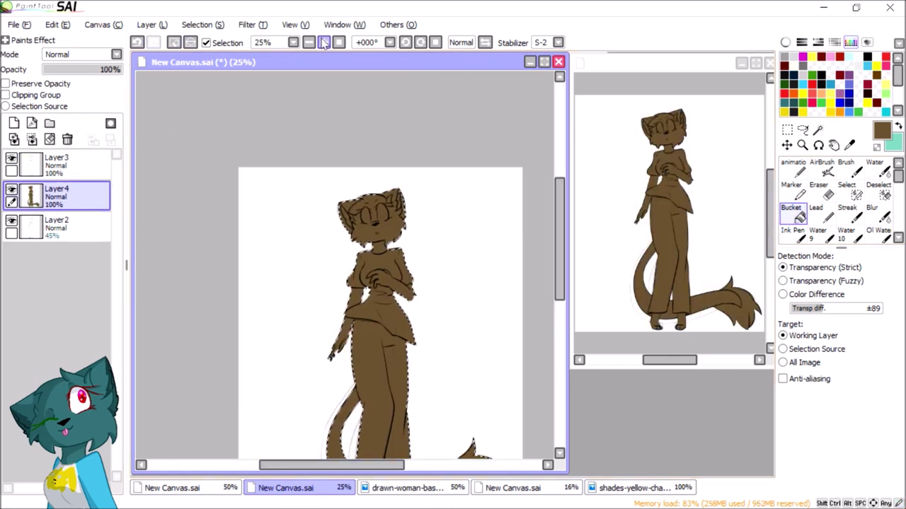
Step: Clear the selection, preserve Layer4's opacity and outline the muzzle marking with a white Ink Pen at size 12
drag(333, 465, 348, 467)
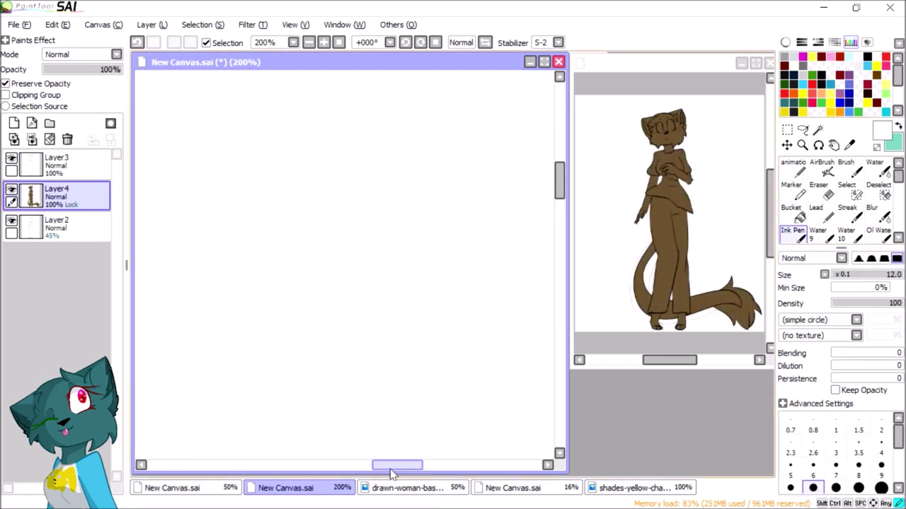
drag(344, 130, 217, 252)
drag(352, 467, 348, 467)
drag(421, 112, 554, 135)
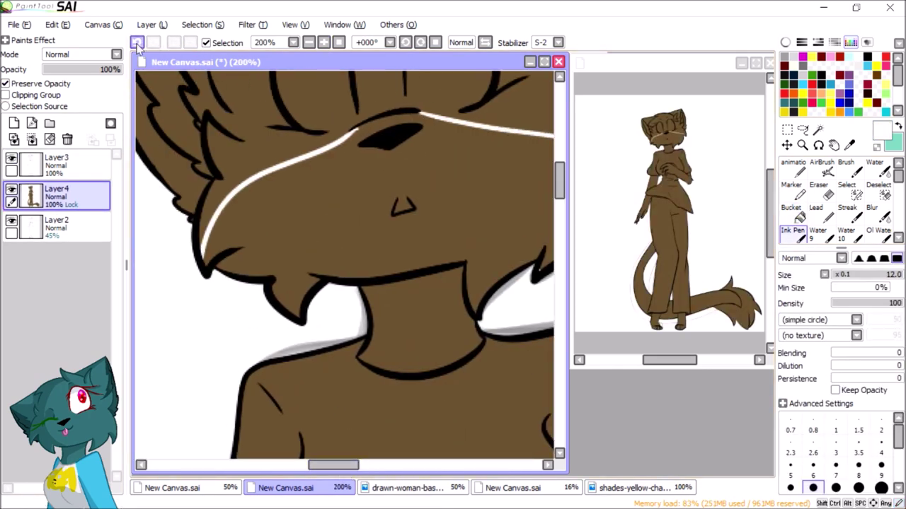
Step: Fill the muzzle, nose bridge and left cheek with white using the Ink Pen at size 50
scroll(383, 184, up, 3)
key(bracketright)
key(bracketright)
key(bracketright)
key(bracketright)
key(bracketright)
mouse_move(205, 304)
mouse_down()
mouse_move(477, 259)
mouse_move(226, 370)
mouse_move(318, 330)
mouse_move(369, 193)
mouse_up()
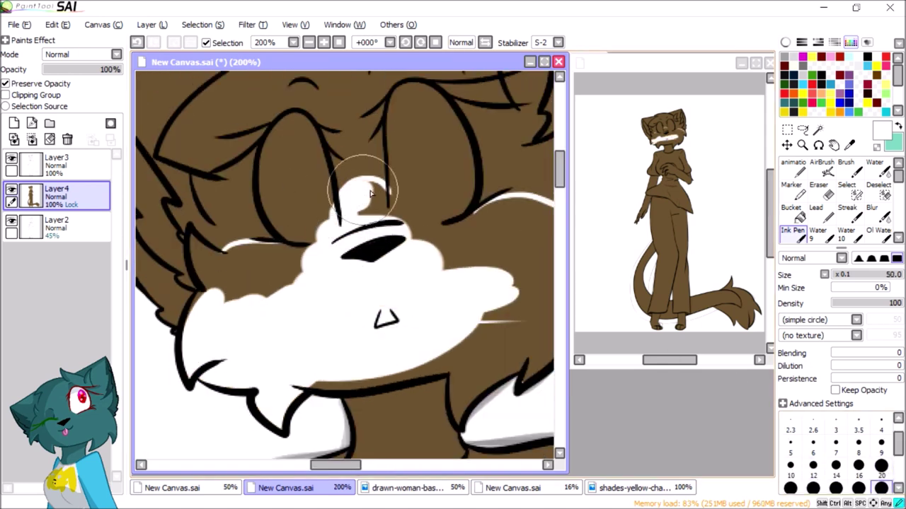
Step: Extend the white muzzle marking over the right cheek and its fur edge
drag(347, 464, 354, 453)
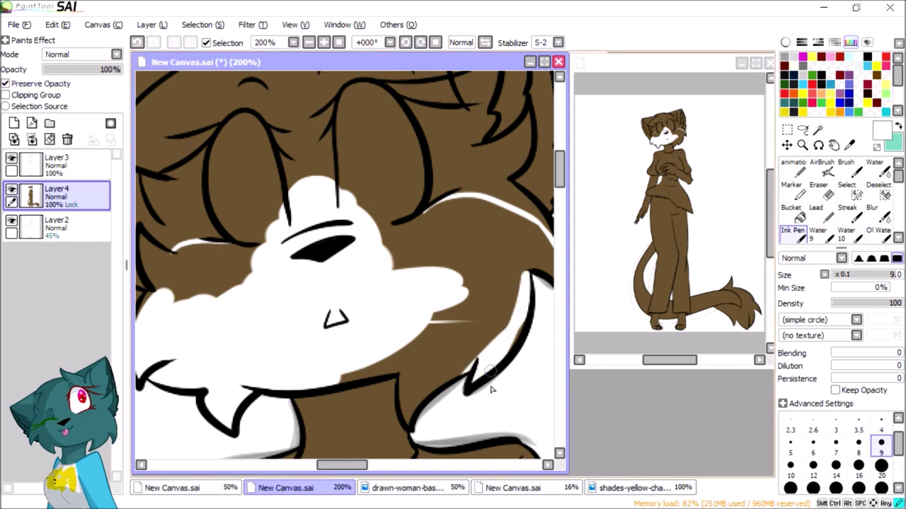
drag(355, 370, 428, 251)
key(h)
mouse_move(474, 338)
mouse_down()
mouse_move(394, 248)
mouse_move(339, 283)
mouse_up()
key(h)
Step: Tidy the white cheek edges under the eyes and paint both eyes white at size 20
scroll(234, 225, up, 2)
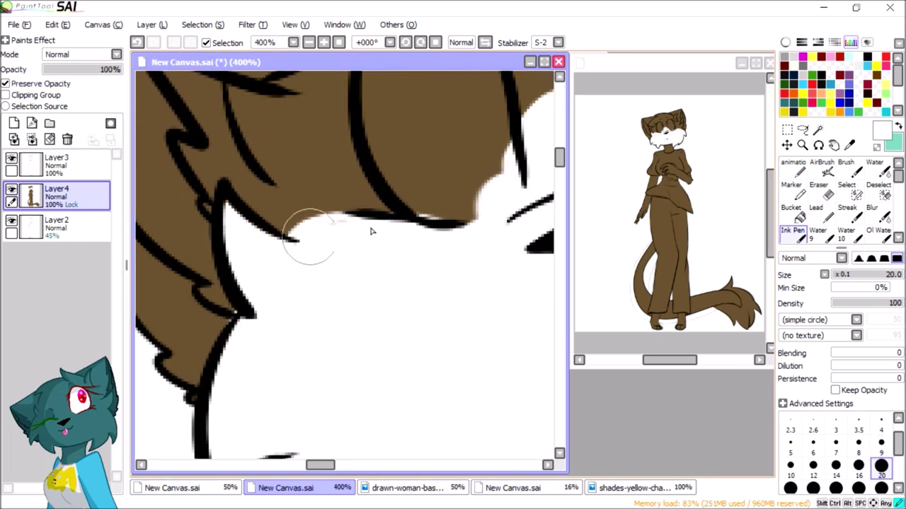
key(h)
mouse_move(296, 129)
mouse_down()
mouse_move(361, 216)
mouse_move(308, 259)
mouse_up()
key(h)
drag(338, 291, 495, 206)
key(h)
mouse_move(340, 276)
mouse_down()
mouse_move(396, 205)
mouse_move(333, 415)
mouse_up()
key(h)
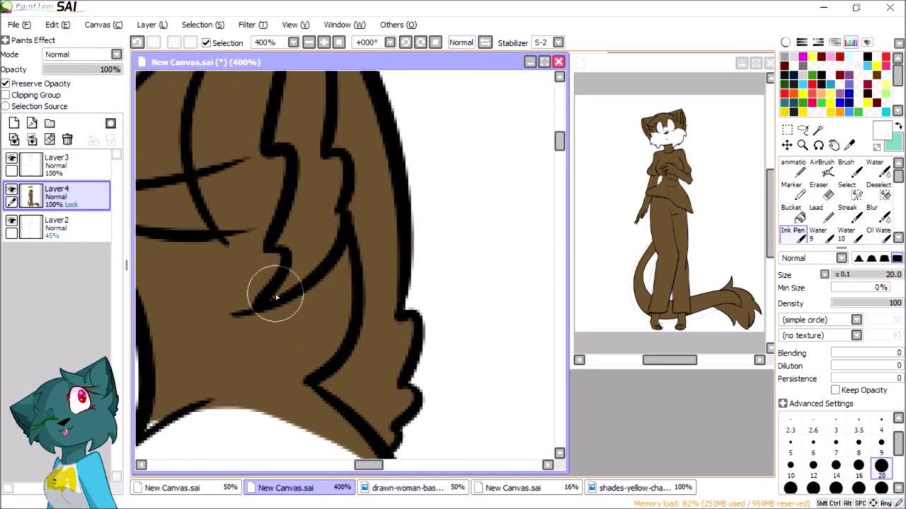
Step: Paint the inner fur of both ears white with the size 20 Ink Pen
drag(329, 170, 274, 262)
key(h)
key(h)
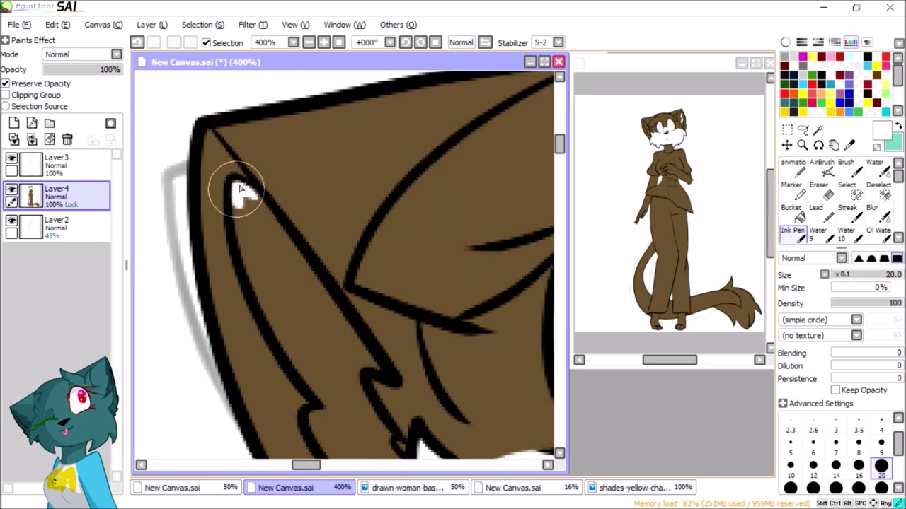
drag(233, 192, 347, 386)
drag(563, 148, 562, 164)
drag(350, 95, 403, 237)
Step: Paint the neck back to dark brown with the size 20 Ink Pen
drag(311, 465, 347, 466)
drag(255, 124, 269, 237)
mouse_move(452, 192)
mouse_down()
mouse_move(363, 110)
mouse_move(271, 260)
mouse_move(443, 231)
mouse_move(414, 203)
mouse_move(326, 186)
mouse_move(444, 151)
mouse_up()
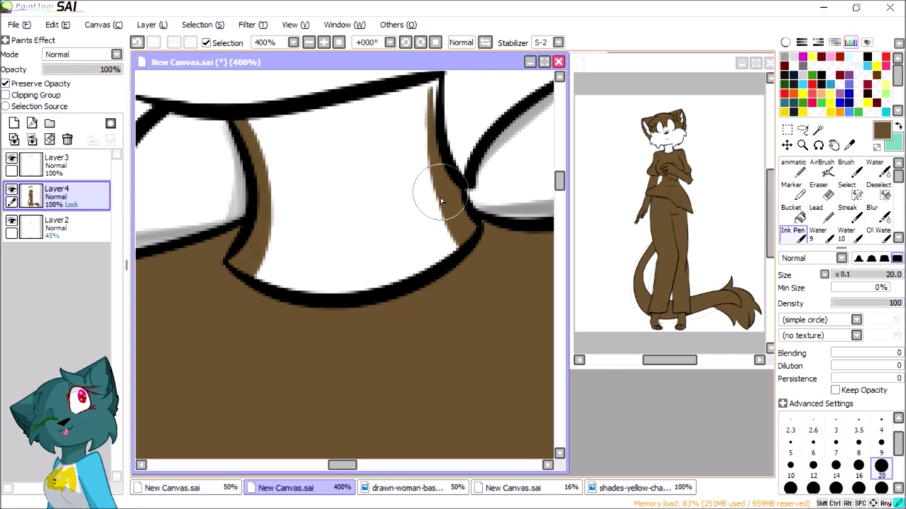
scroll(432, 145, up, 3)
scroll(354, 247, down, 5)
scroll(354, 247, up, 5)
Step: Outline and fill the fingers of the hand on the chest with white
mouse_move(297, 212)
mouse_down()
mouse_move(392, 210)
mouse_move(354, 342)
mouse_move(350, 225)
mouse_up()
scroll(216, 192, up, 5)
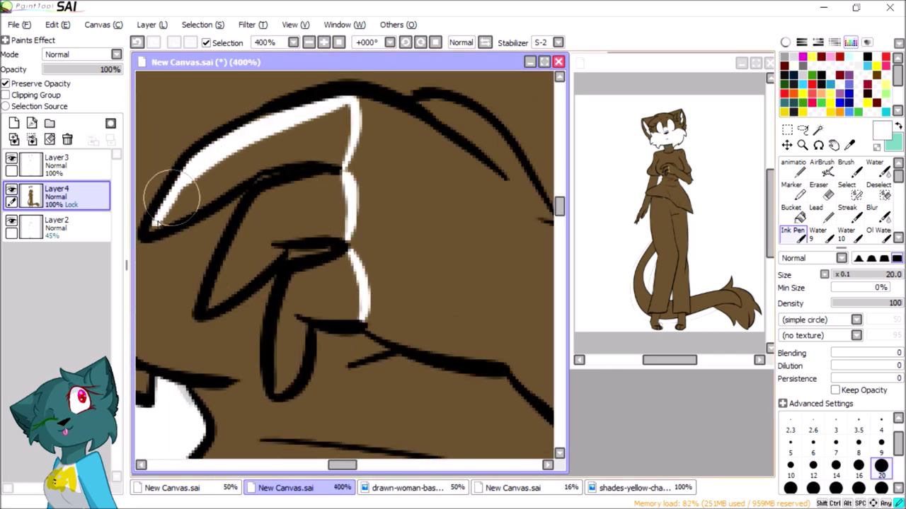
mouse_move(348, 136)
mouse_down()
mouse_move(341, 201)
mouse_move(243, 275)
mouse_move(338, 225)
mouse_move(287, 303)
mouse_up()
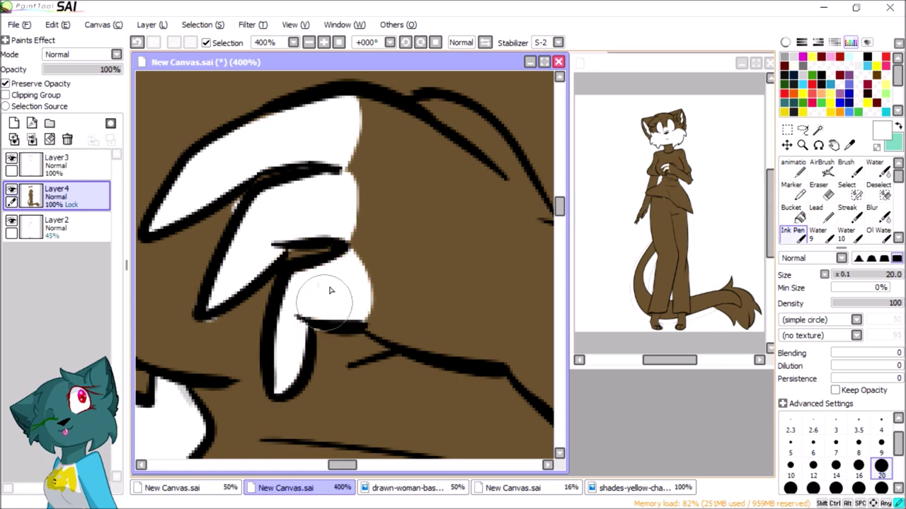
Step: Paint the fingers of the lowered hand white
scroll(514, 192, down, 5)
scroll(515, 192, left, 3)
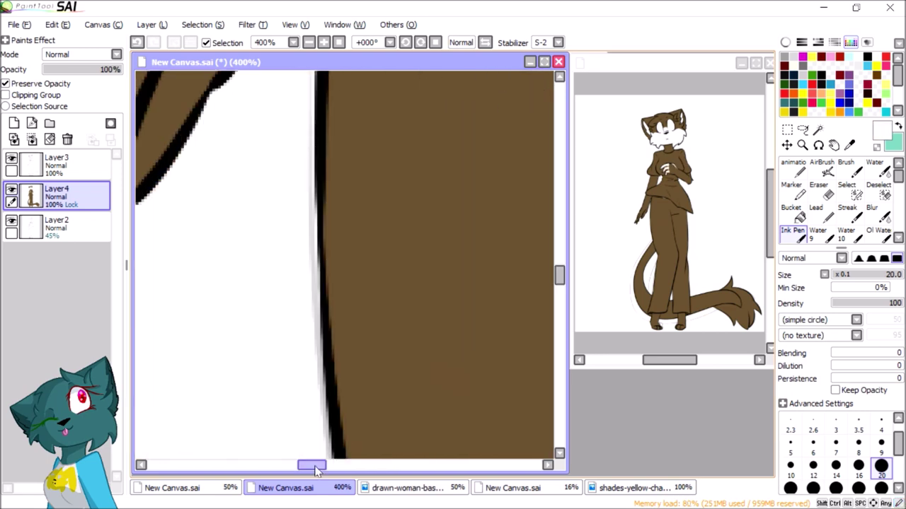
scroll(425, 283, up, 3)
drag(396, 425, 354, 313)
scroll(353, 222, down, 2)
drag(354, 223, 276, 403)
Step: Paint the toes of both feet white
scroll(495, 318, down, 5)
scroll(554, 339, right, 3)
scroll(554, 340, down, 5)
drag(283, 300, 438, 332)
scroll(323, 465, right, 2)
mouse_move(156, 339)
mouse_down()
mouse_move(340, 310)
mouse_move(177, 346)
mouse_up()
Step: Paint the tufted tail tip and the area under the tail's curl white at size 50
scroll(394, 464, down, 3)
mouse_move(446, 297)
mouse_down()
mouse_move(399, 177)
mouse_move(283, 234)
mouse_up()
scroll(269, 228, down, 3)
scroll(338, 442, down, 3)
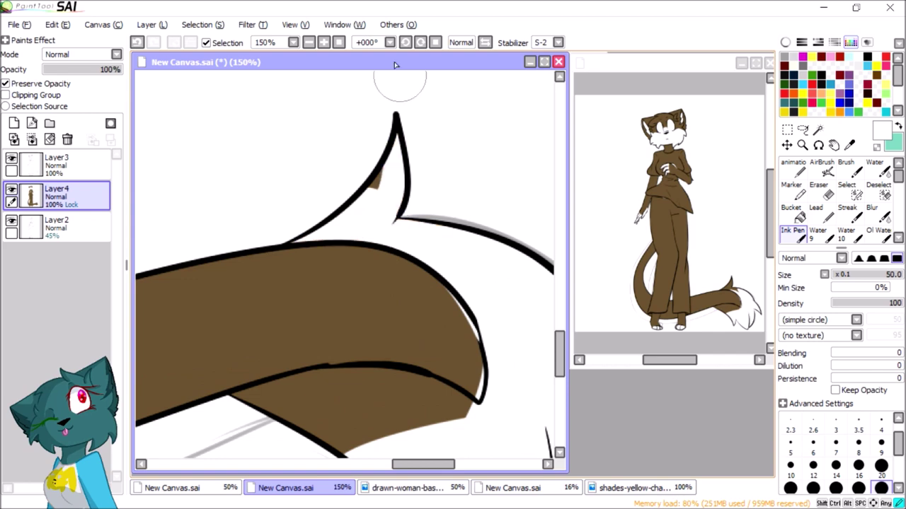
scroll(394, 212, left, 2)
drag(241, 279, 347, 262)
Step: Touch up the brown along the edge of the tail's curl with the Ink Pen at size 20
click(881, 465)
scroll(229, 213, up, 2)
scroll(229, 213, right, 2)
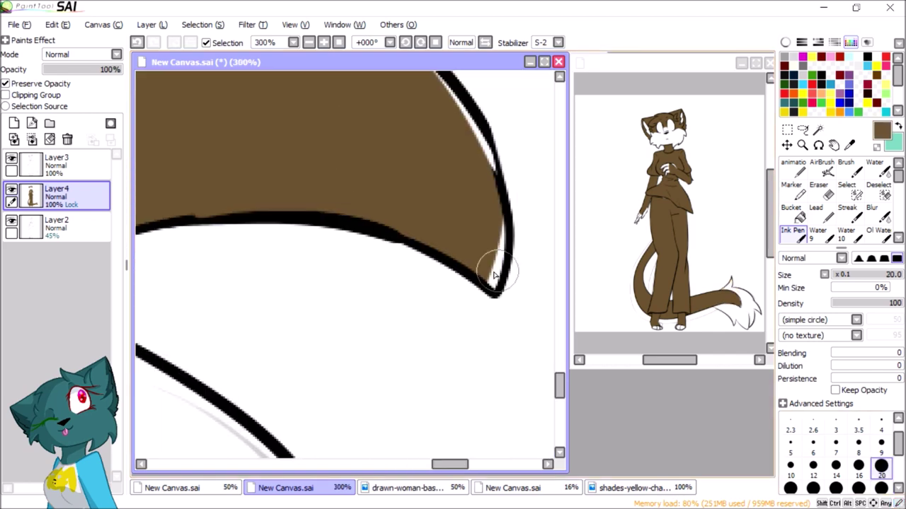
scroll(476, 363, up, 4)
scroll(413, 315, down, 6)
scroll(417, 221, up, 3)
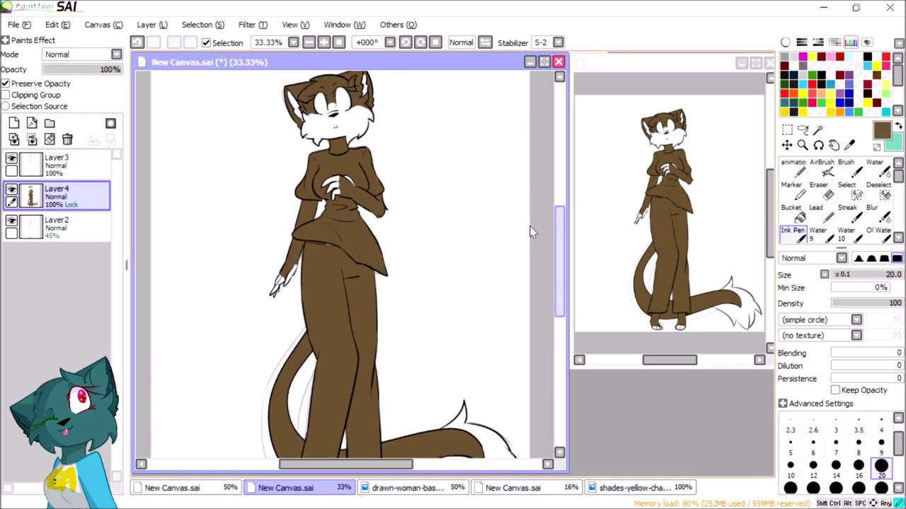
Step: Paint the shirt's shoulders, sleeves and upper chest mint green with the Ink Pen, raising the size from 20 to 50
scroll(417, 221, up, 3)
click(785, 42)
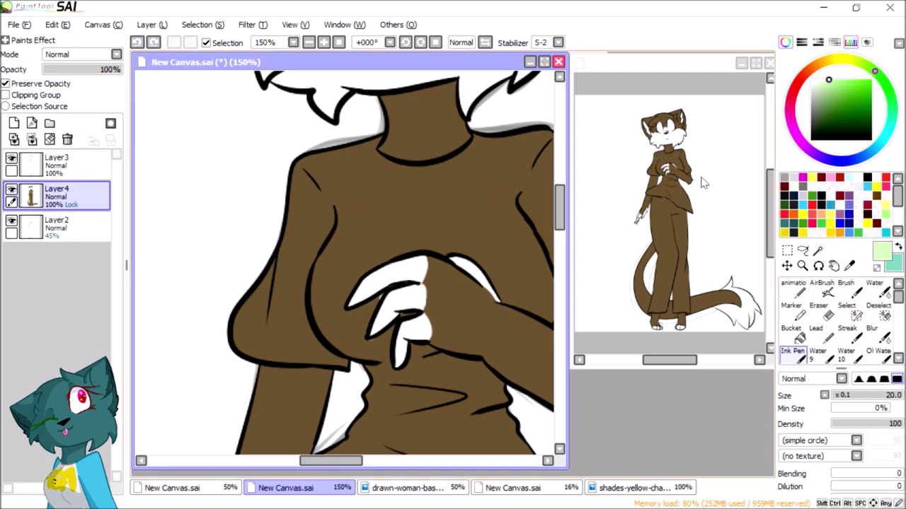
mouse_move(283, 248)
mouse_down()
mouse_move(542, 170)
mouse_move(526, 141)
mouse_up()
scroll(347, 283, down, 3)
scroll(347, 328, up, 3)
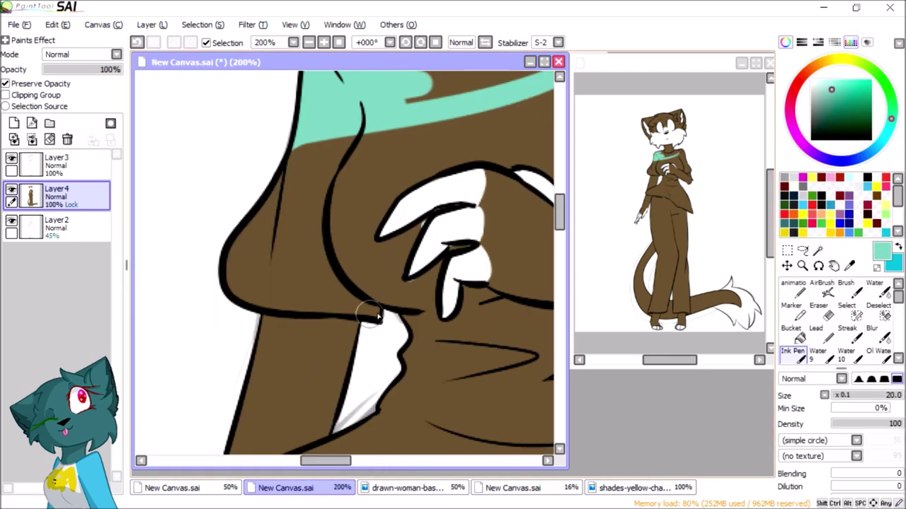
click(785, 42)
drag(495, 111, 359, 464)
scroll(458, 282, down, 10)
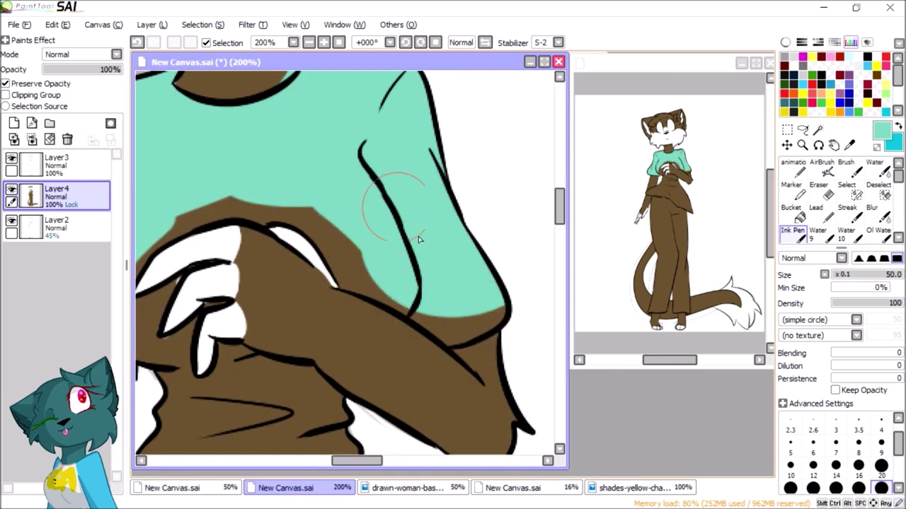
Step: Paint the lower torso and flared hem of the shirt mint green at size 50
mouse_move(311, 184)
mouse_down()
mouse_move(439, 251)
mouse_move(353, 333)
mouse_move(368, 368)
mouse_up()
scroll(354, 333, down, 3)
scroll(368, 368, down, 3)
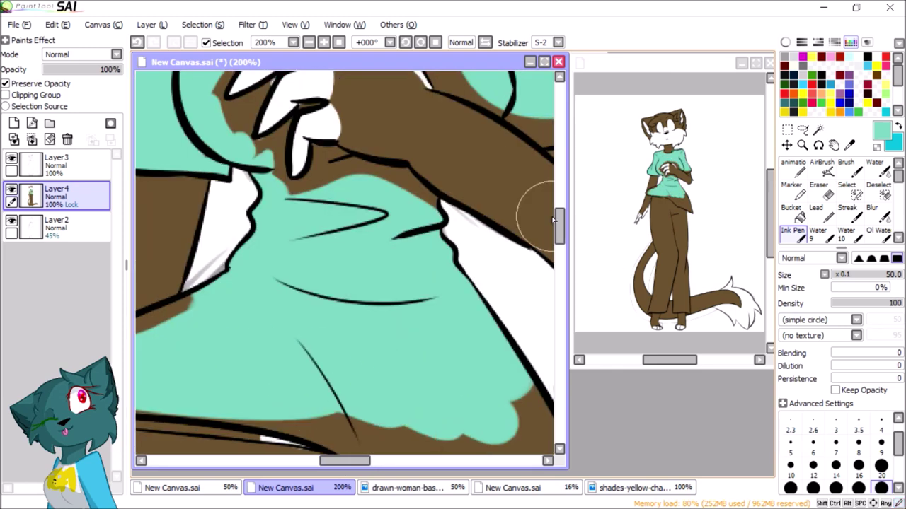
scroll(339, 318, down, 3)
drag(323, 299, 460, 424)
scroll(339, 283, down, 3)
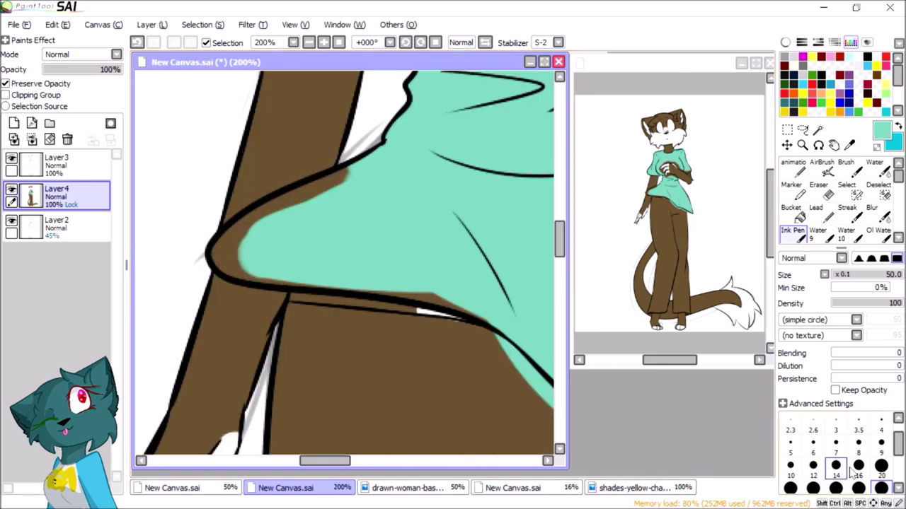
Step: Fill the remaining brown along the shirt's pointed hem and below the raised hand mint green at size 16
scroll(340, 283, up, 3)
key(ctrl+plus)
scroll(170, 283, left, 3)
drag(188, 253, 354, 113)
scroll(368, 212, up, 5)
scroll(415, 292, right, 3)
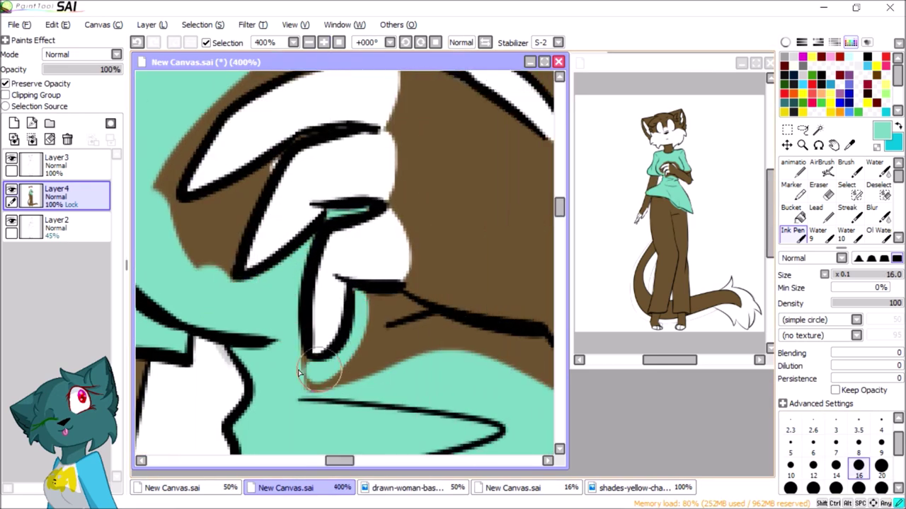
Step: Fill the brown gaps between the shirt and the raised forearm and sleeve mint green at size 16
scroll(386, 318, right, 3)
scroll(311, 372, up, 3)
drag(305, 297, 439, 233)
scroll(425, 227, right, 3)
drag(329, 178, 516, 229)
scroll(516, 228, down, 3)
drag(284, 319, 384, 444)
scroll(385, 444, down, 3)
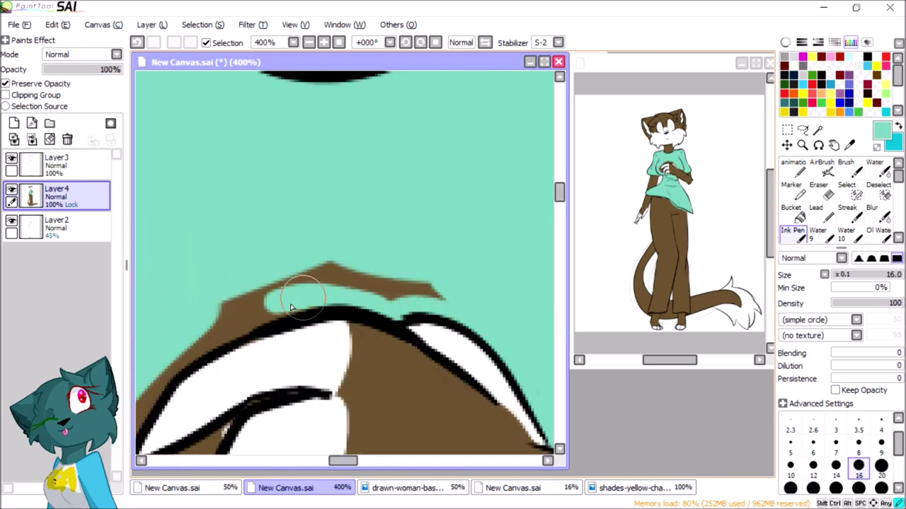
Step: Fill the leftover brown patches around and between the raised hand's fingers mint green
scroll(536, 213, left, 3)
scroll(510, 170, up, 3)
alt+click(488, 121)
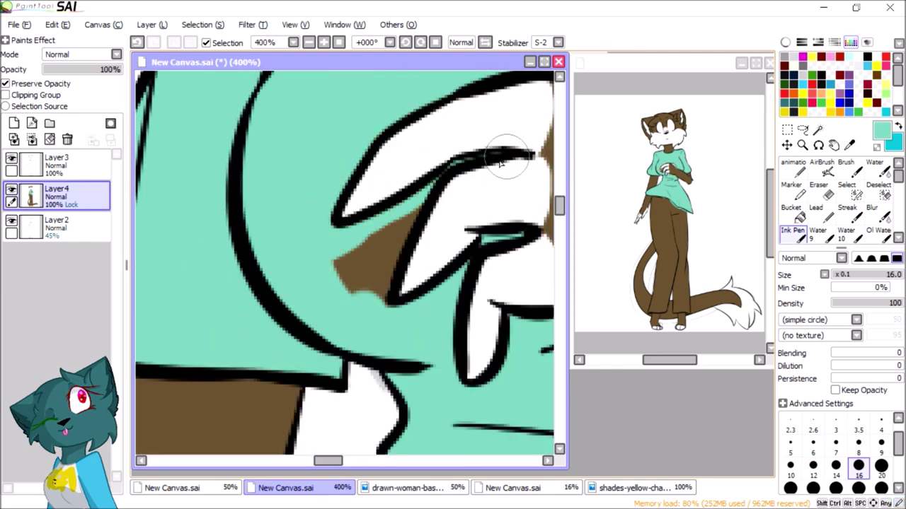
scroll(500, 163, right, 3)
scroll(547, 270, down, 5)
Step: Block in the trousers with periwinkle blue using the Ink Pen at size 350
click(309, 43)
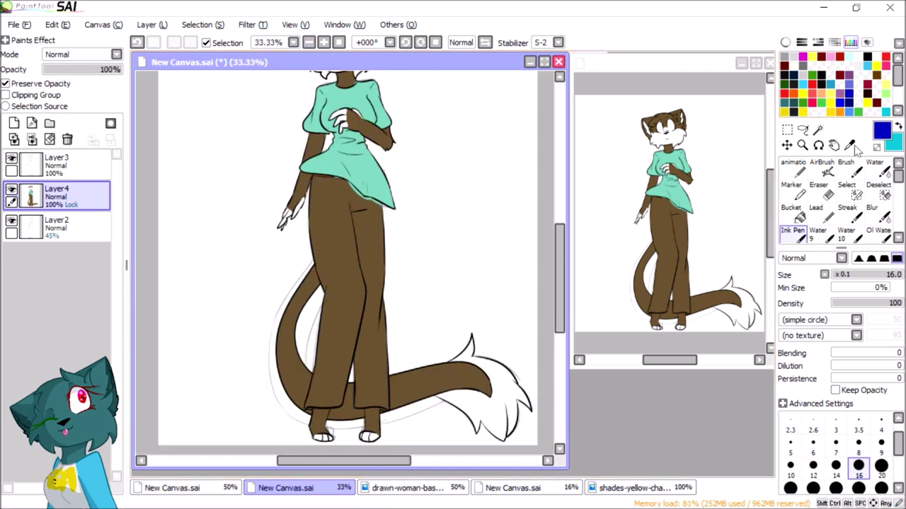
scroll(897, 467, down, 3)
click(881, 458)
drag(322, 188, 370, 312)
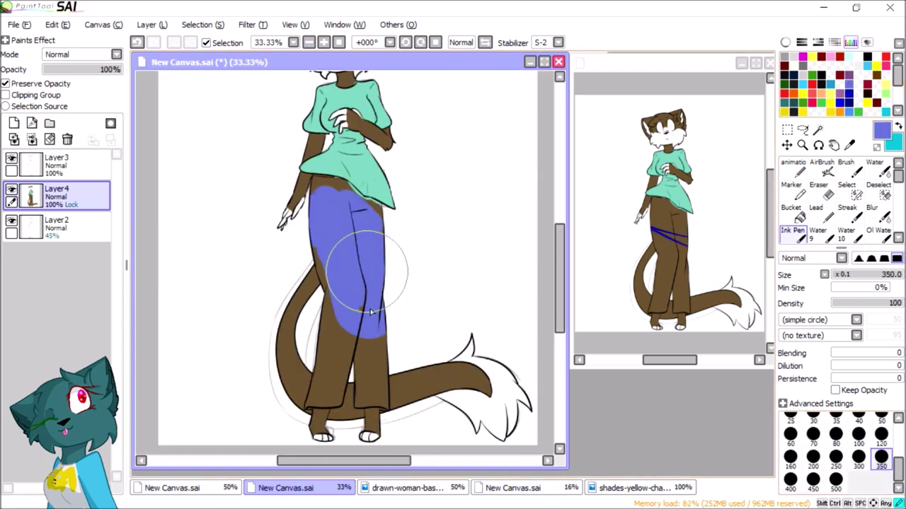
Step: Fill the trousers' side edges and waistline under the shirt periwinkle blue, reducing the brush from size 50 to 35
click(881, 421)
scroll(260, 366, up, 4)
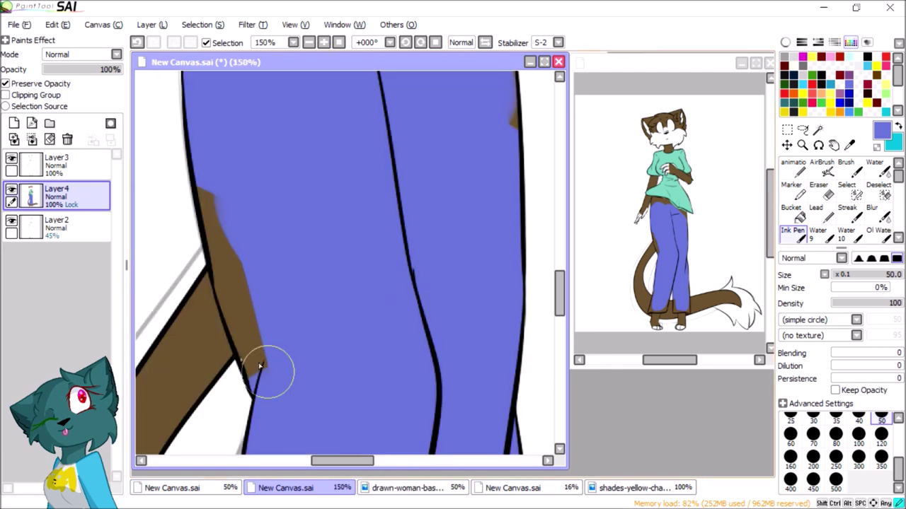
scroll(196, 297, up, 3)
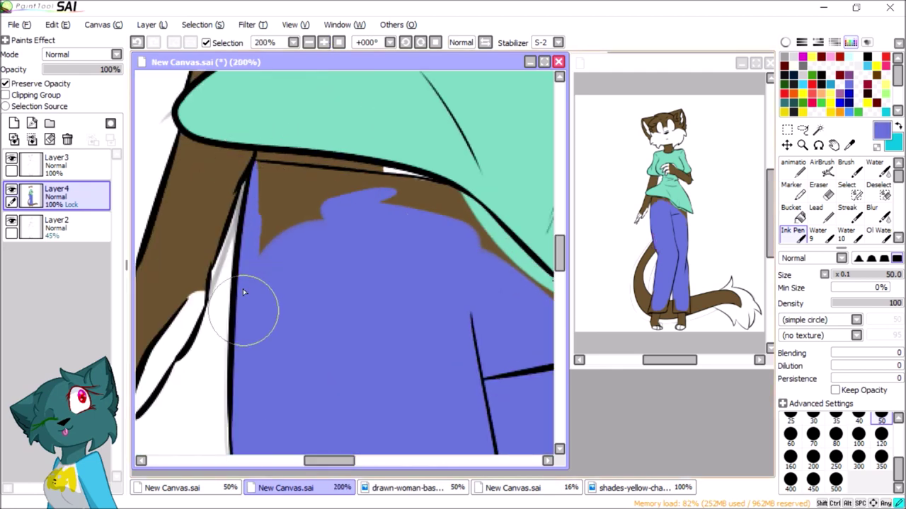
key(bracketleft)
key(bracketleft)
drag(328, 97, 342, 142)
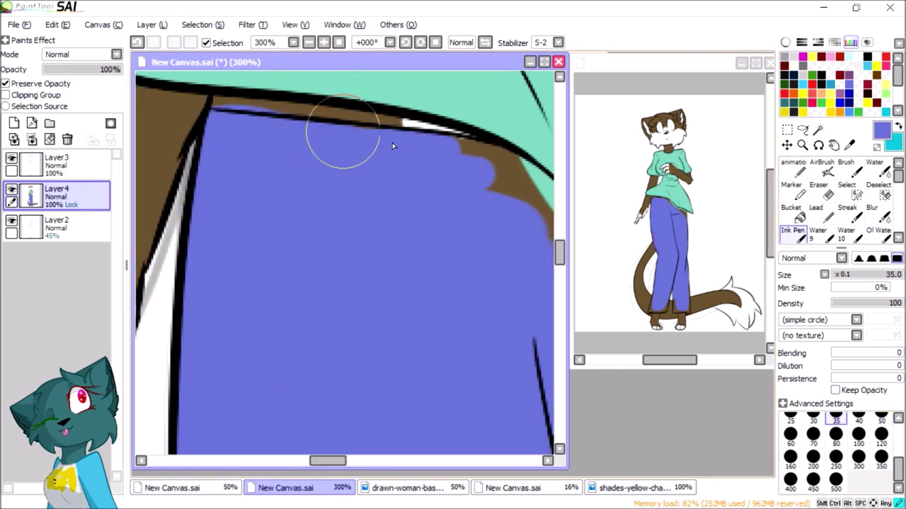
drag(350, 453, 485, 466)
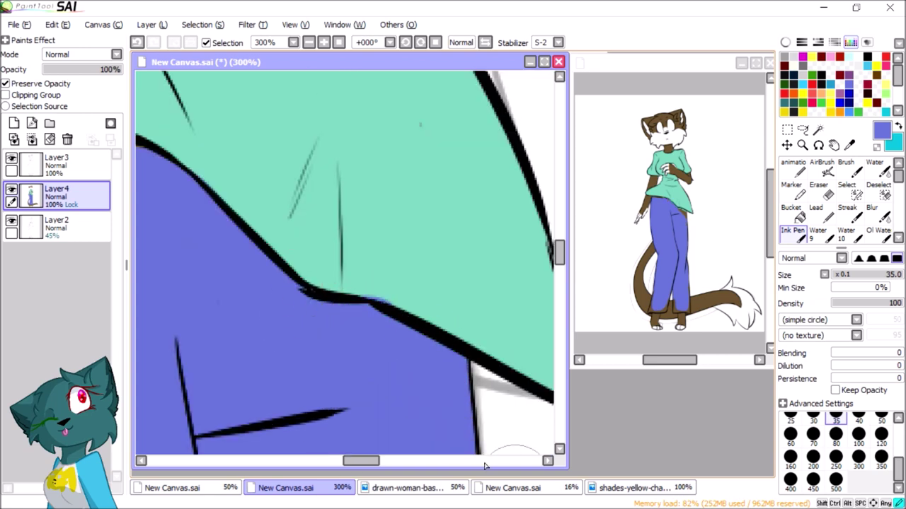
Step: Fill the lower trouser legs and their cuffs periwinkle blue at size 35
drag(558, 256, 583, 343)
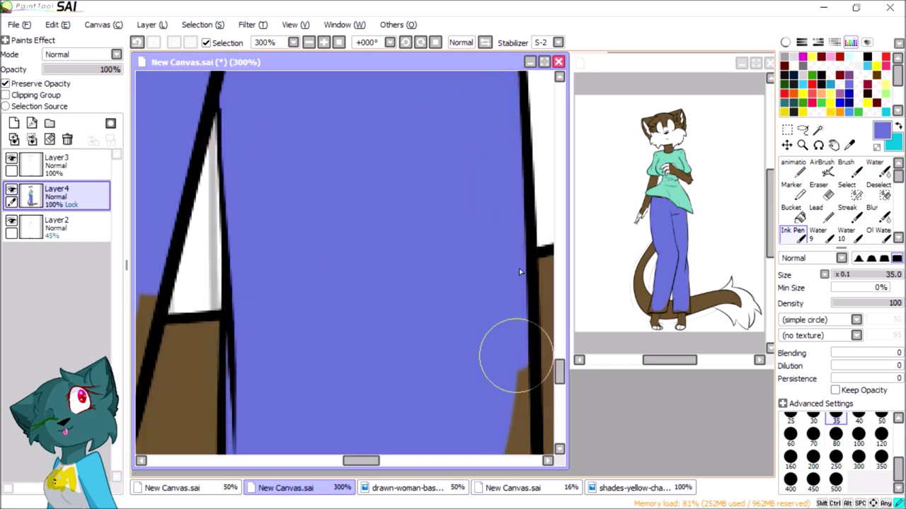
scroll(522, 375, down, 3)
drag(521, 375, 178, 393)
drag(366, 460, 327, 461)
mouse_move(162, 368)
mouse_down()
mouse_move(283, 124)
mouse_move(424, 326)
mouse_move(548, 359)
mouse_up()
Step: Touch up the brown tail beside the trouser leg and paint the inside of the cuff pale lavender
scroll(226, 237, up, 3)
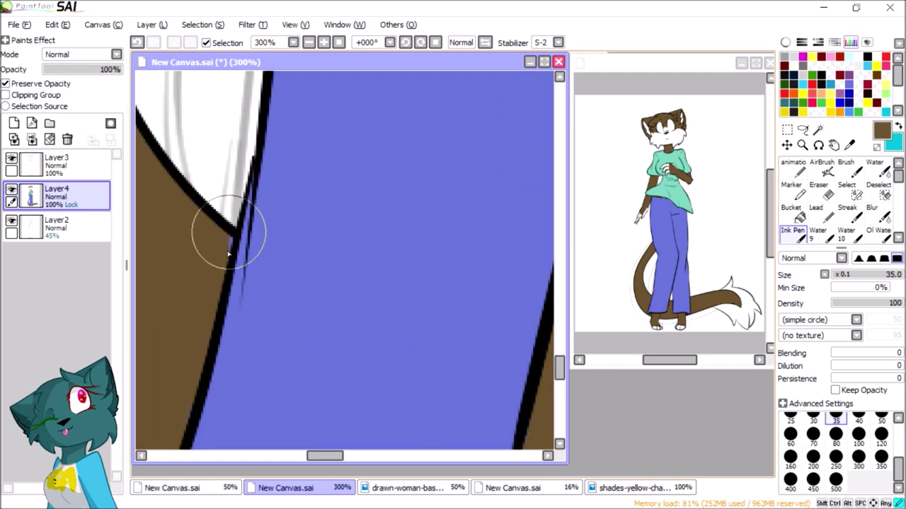
scroll(212, 283, down, 5)
drag(187, 297, 233, 301)
scroll(334, 432, left, 3)
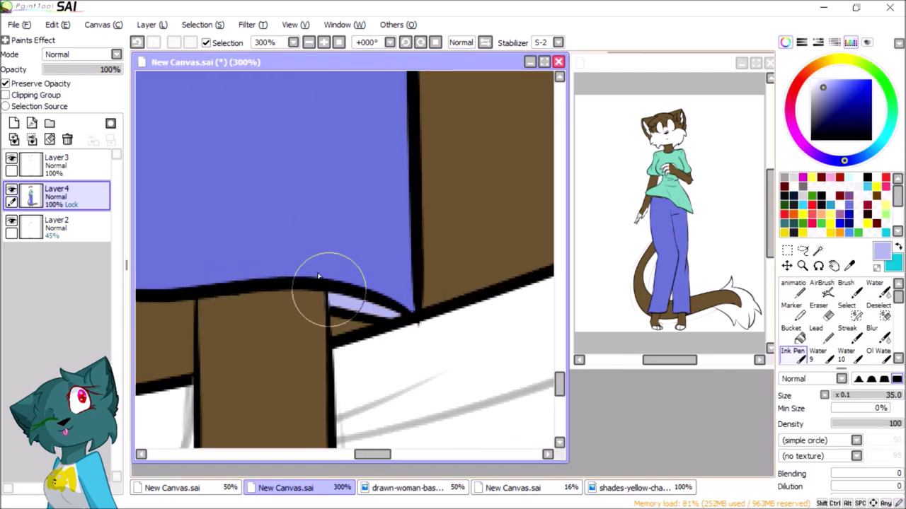
Step: Remove the sketch layer, add a new layer above the base colours and paint both irises cyan
click(309, 42)
click(323, 43)
drag(57, 225, 57, 188)
click(14, 123)
click(324, 42)
drag(212, 127, 219, 269)
drag(445, 85, 453, 233)
Step: Add a clipped Shade layer above the irises and paint a pupil in each eye
click(57, 225)
click(13, 123)
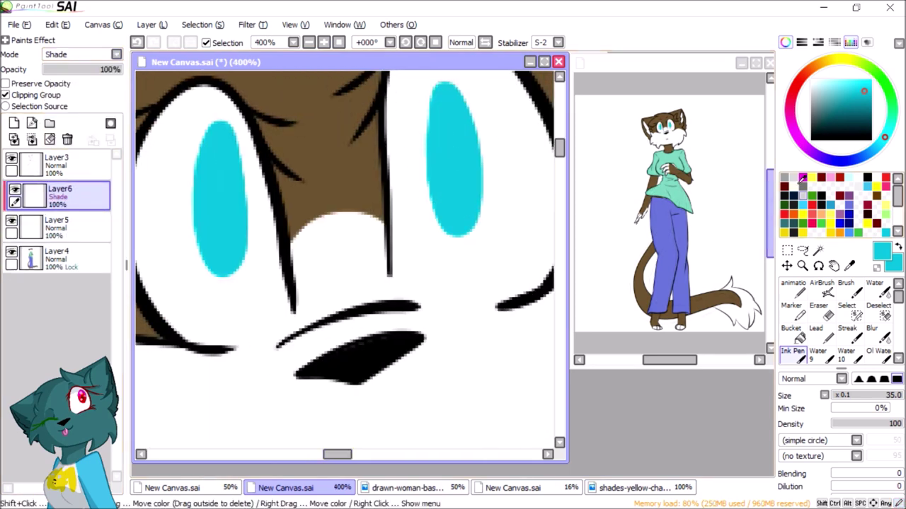
click(78, 55)
click(5, 94)
click(786, 43)
click(881, 436)
Step: Add a second clipped Shade layer, shade the lower irises light grey at size 9 and blur the shading
click(14, 139)
drag(202, 205, 229, 263)
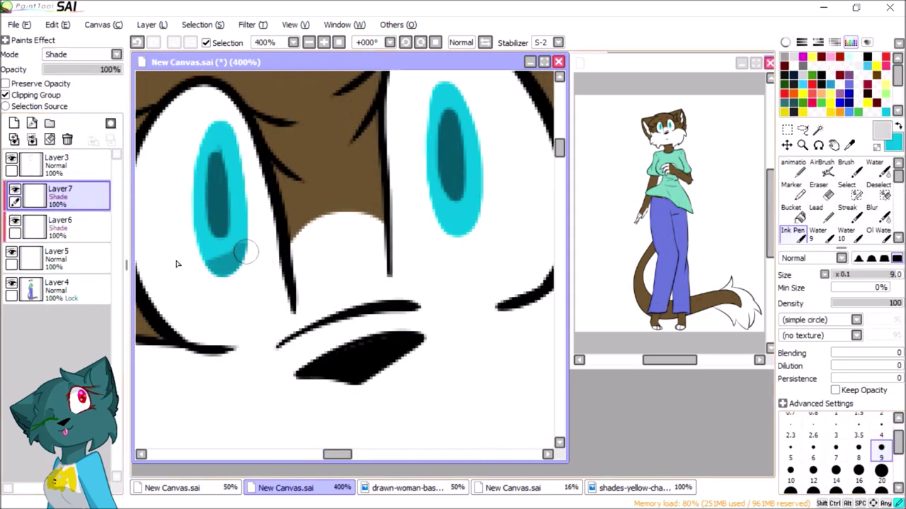
drag(428, 148, 481, 205)
click(877, 213)
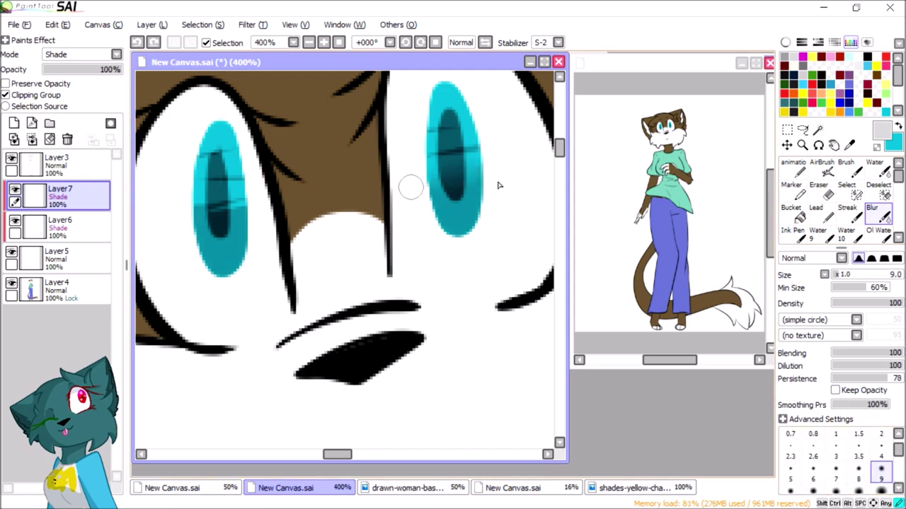
Step: Add a clipped Overlay layer, paint white over the upper irises with the Ink Pen and blur the highlights
drag(561, 153, 561, 145)
click(793, 230)
click(13, 123)
click(78, 55)
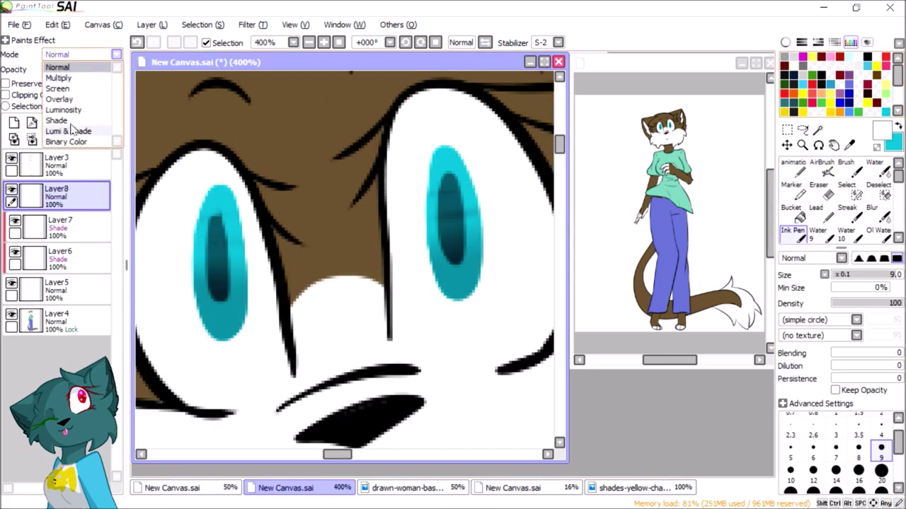
click(71, 101)
drag(205, 191, 233, 240)
click(872, 212)
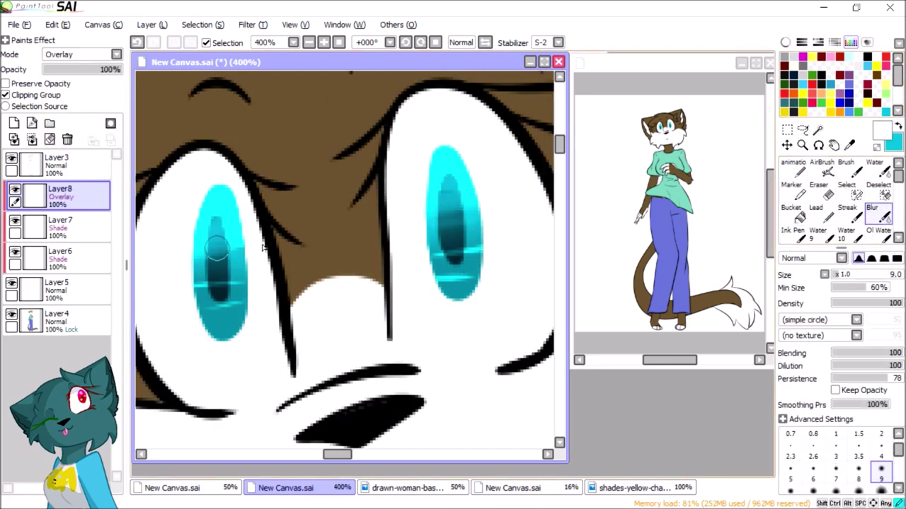
drag(219, 212, 226, 304)
Step: Add a clipped Luminosity layer, paint white glints in both eyes and set the layer's opacity to 62%
scroll(259, 301, down, 3)
scroll(353, 248, up, 3)
click(14, 123)
click(78, 55)
click(71, 111)
click(793, 230)
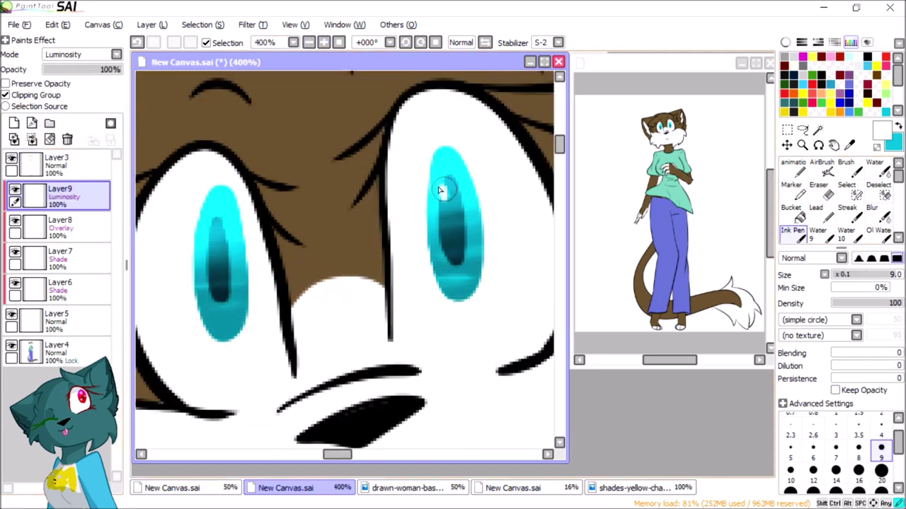
scroll(347, 262, down, 5)
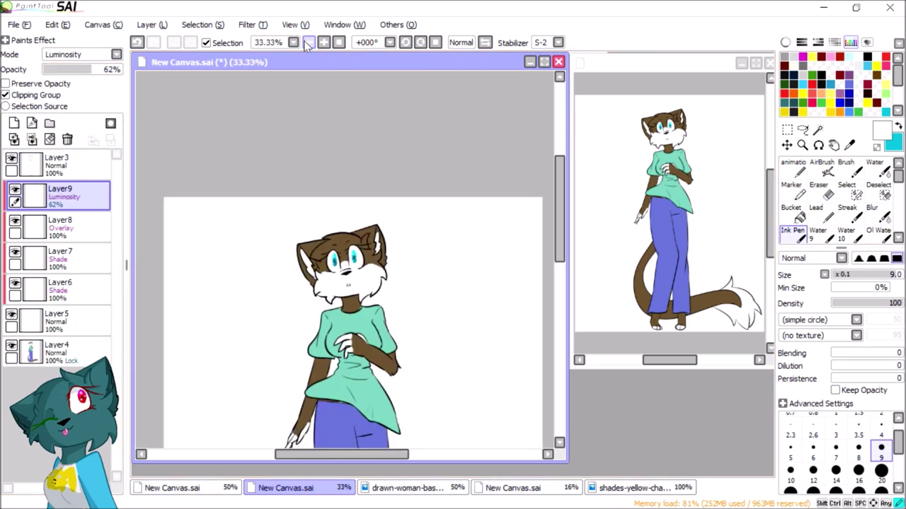
Step: Merge the eye layers down into the base colour layer and set up a clipped Shade layer above it
click(32, 139)
click(32, 138)
click(31, 139)
click(77, 54)
click(57, 120)
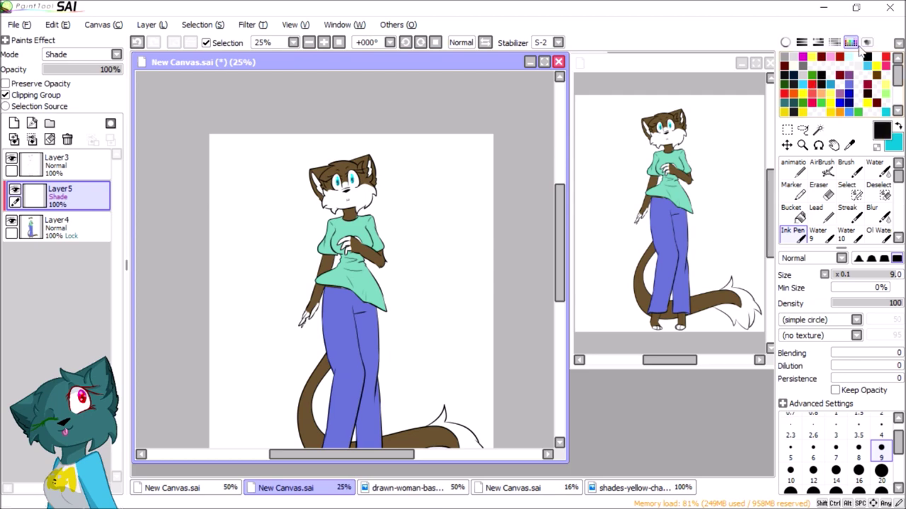
Step: Paint a dark navy shadow over the top of the right eye and its brow at size 20
click(881, 471)
scroll(347, 262, up, 5)
click(57, 225)
click(56, 194)
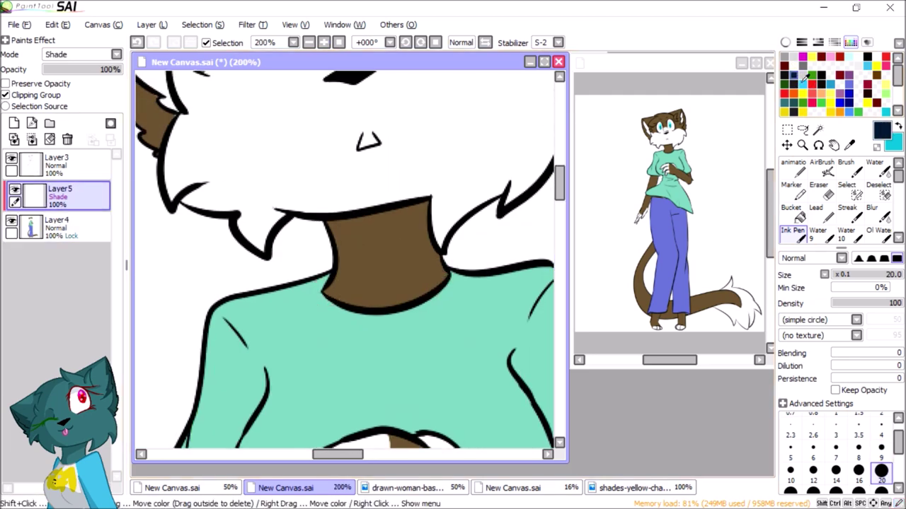
click(324, 43)
scroll(364, 81, up, 3)
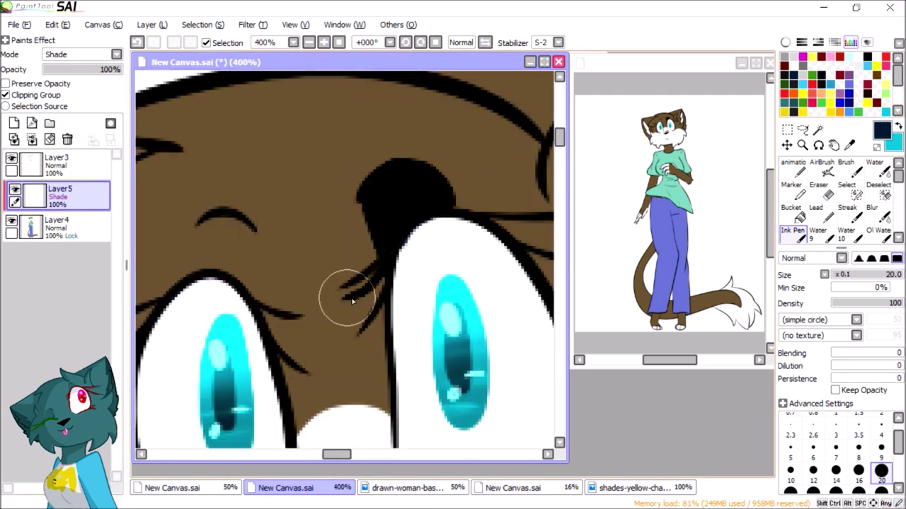
scroll(352, 300, down, 2)
mouse_move(398, 199)
mouse_down()
mouse_move(425, 141)
mouse_move(495, 155)
mouse_move(488, 170)
mouse_up()
scroll(409, 427, right, 3)
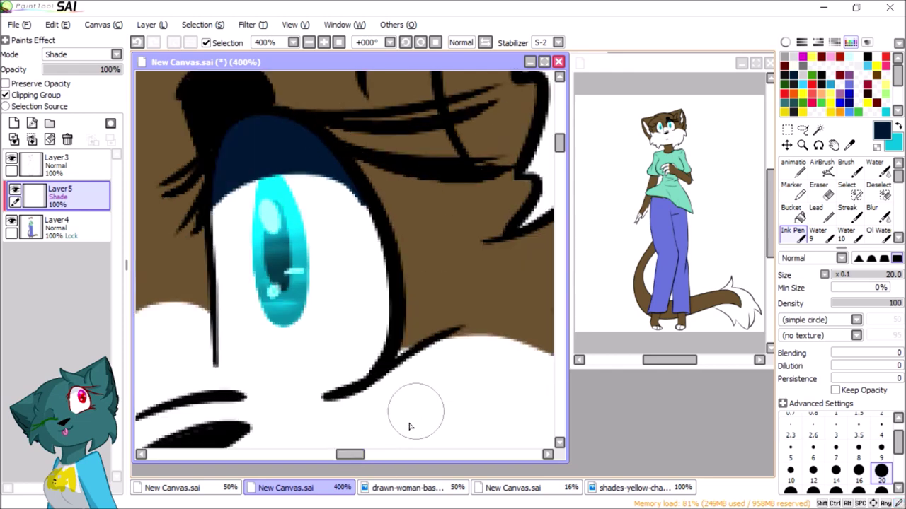
Step: Paint dark navy shadows over the top of the left eye and along the bridge of the nose
scroll(409, 427, up, 2)
scroll(353, 283, left, 3)
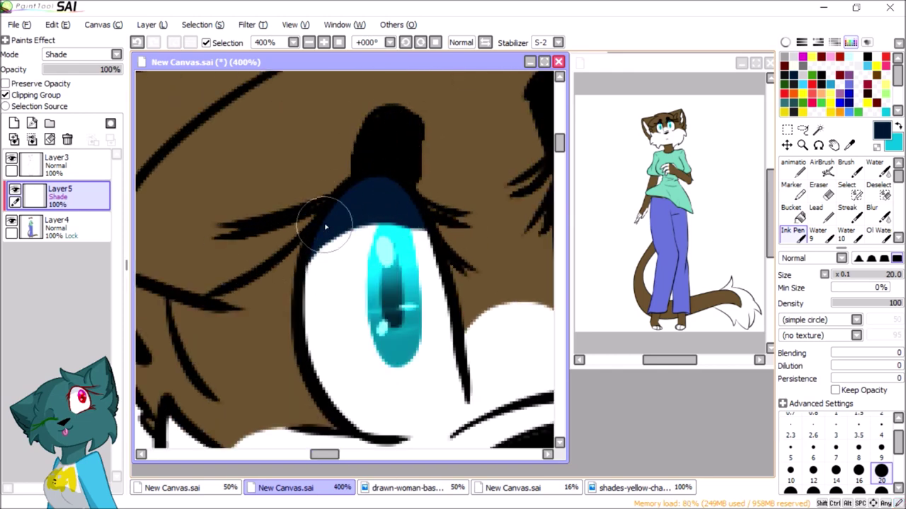
scroll(325, 226, down, 3)
scroll(440, 277, up, 3)
drag(440, 277, 509, 240)
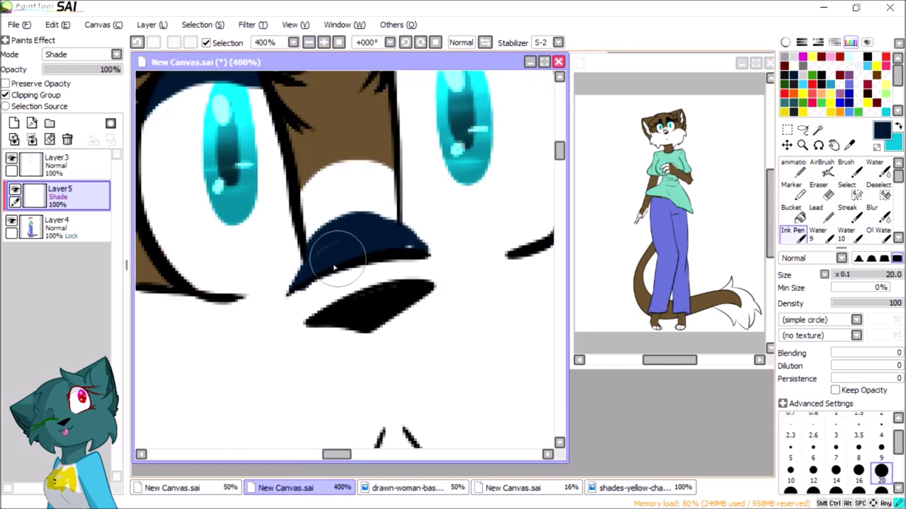
Step: Shade the hair's edge, the left cheek fur and the whole left ear dark navy
scroll(301, 282, down, 1)
scroll(559, 144, up, 3)
scroll(369, 156, down, 10)
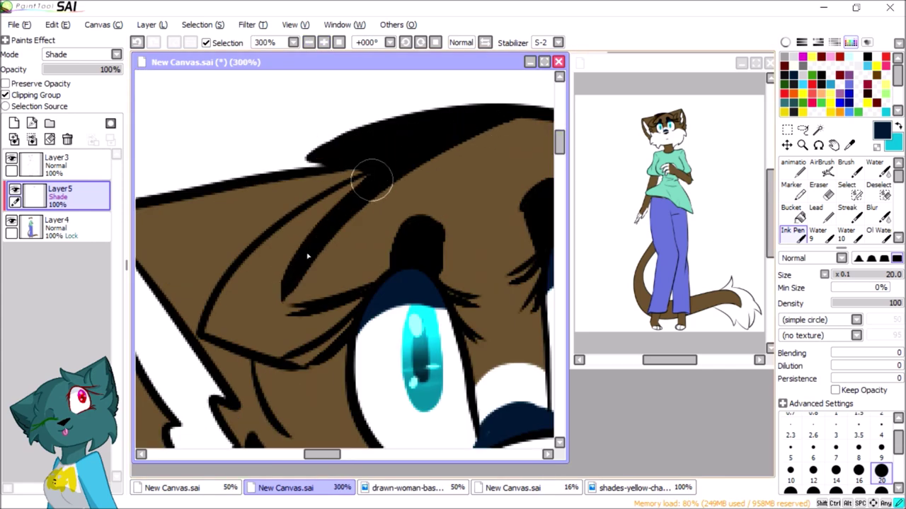
scroll(257, 275, down, 2)
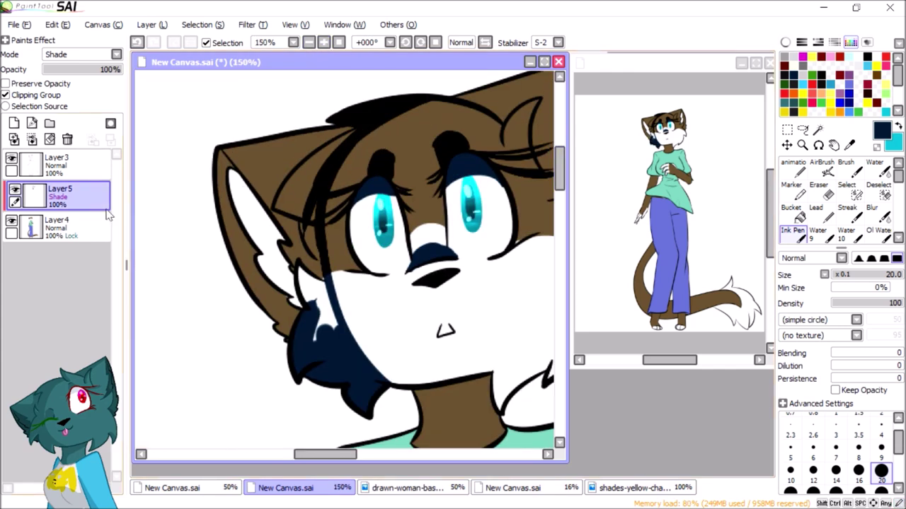
mouse_move(196, 222)
mouse_down()
mouse_move(262, 184)
mouse_move(278, 221)
mouse_up()
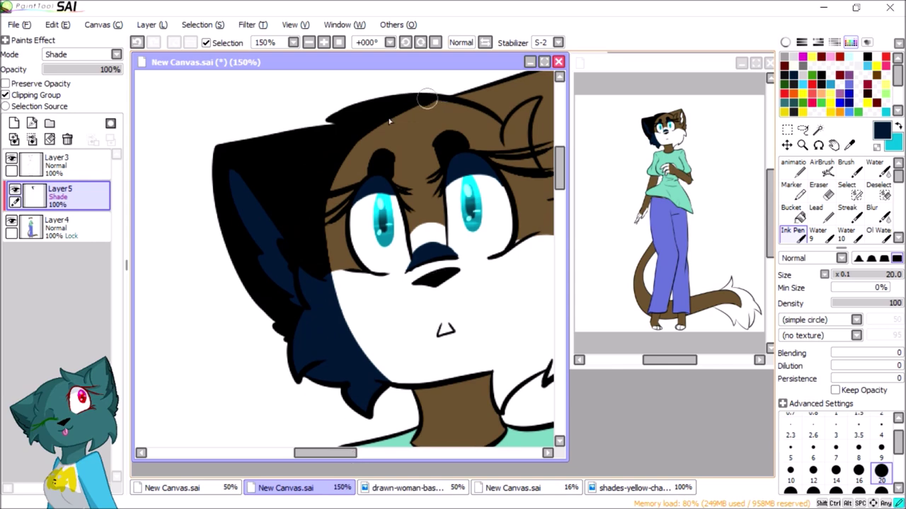
Step: Shade the mouth, chin, right cheek fur tips and inner edge of the right ear dark navy
scroll(283, 276, up, 2)
drag(293, 379, 281, 291)
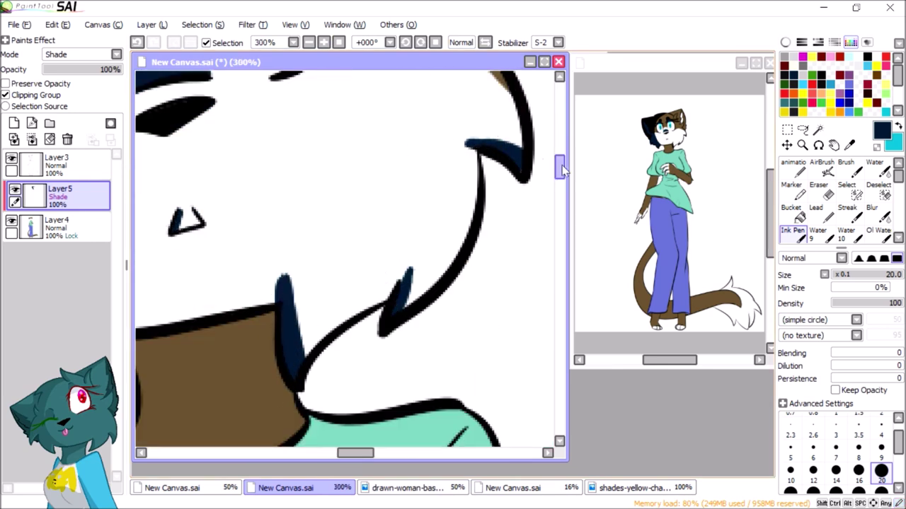
scroll(551, 193, down, 2)
scroll(262, 239, up, 2)
drag(444, 140, 424, 291)
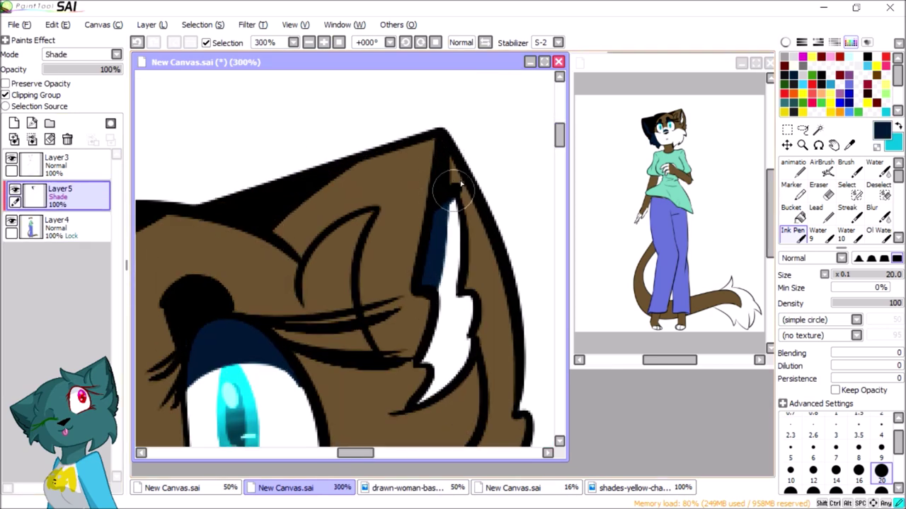
scroll(485, 182, down, 4)
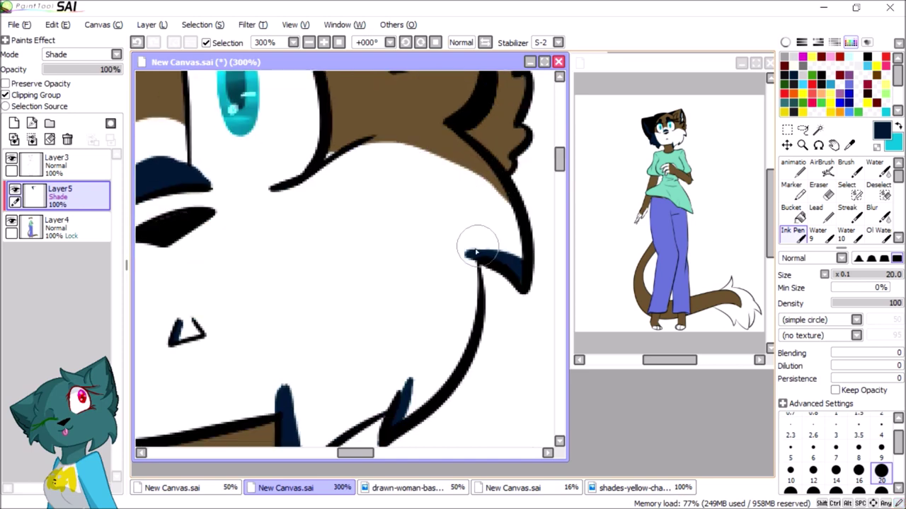
Step: Extend the dark navy shading around the right ear's fur and onto the neck beneath the chin
scroll(488, 224, up, 4)
drag(299, 320, 377, 238)
scroll(363, 460, down, 3)
mouse_move(424, 311)
mouse_down()
mouse_move(512, 243)
mouse_move(370, 360)
mouse_up()
Step: Shade the shirt's left shoulder, the left sleeve with its folds, and the upper arm below it
scroll(338, 174, down, 3)
drag(375, 145, 209, 217)
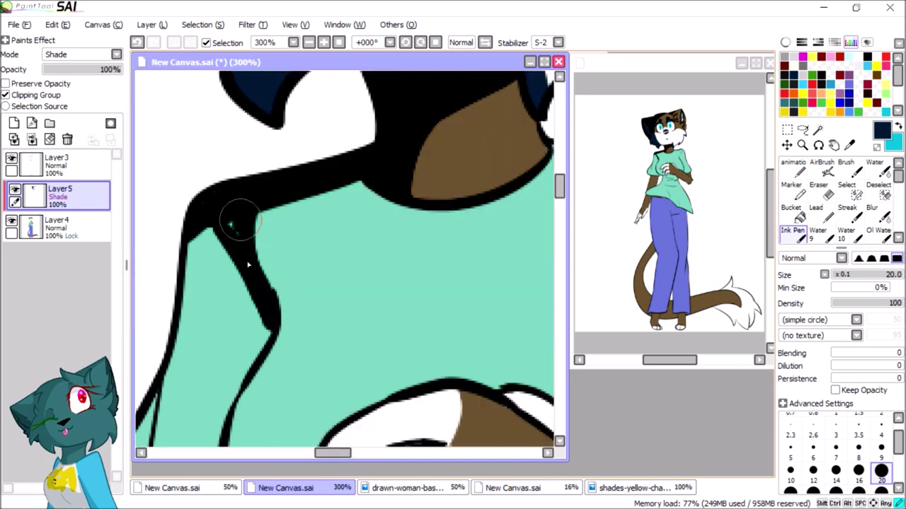
mouse_move(266, 347)
mouse_down()
mouse_move(354, 97)
mouse_move(257, 394)
mouse_move(277, 415)
mouse_up()
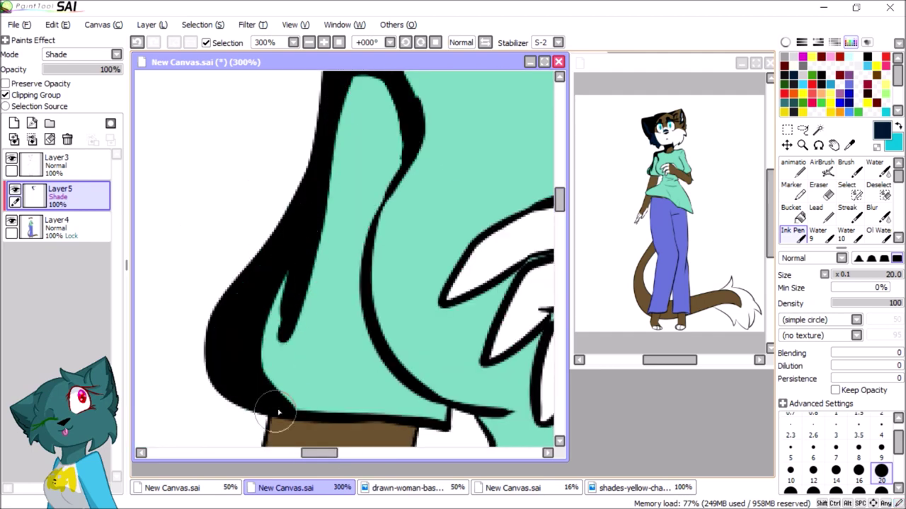
drag(371, 141, 379, 378)
scroll(276, 303, down, 3)
mouse_move(411, 169)
mouse_down()
mouse_move(283, 182)
mouse_move(213, 418)
mouse_up()
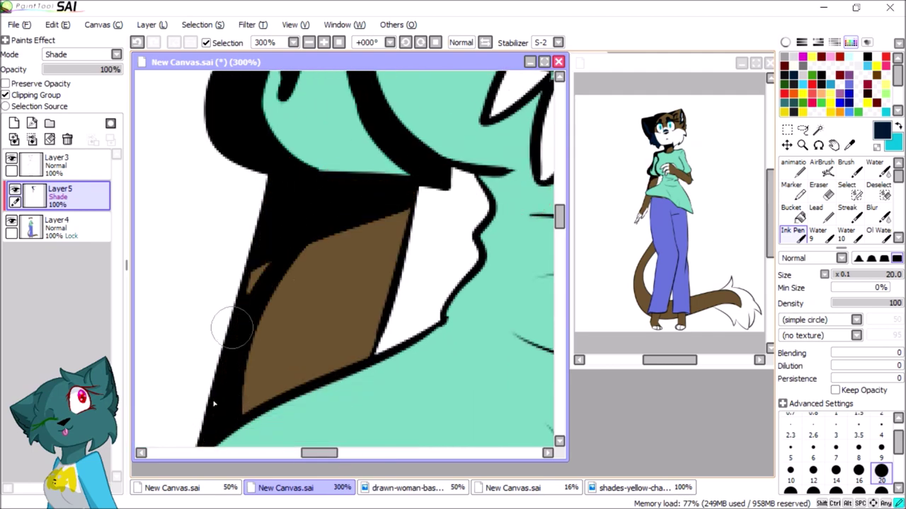
Step: Lower the Shade layer's opacity to 45%
key(minus)
key(plus)
drag(558, 198, 559, 220)
click(78, 70)
Step: Shade the shirt along the left sleeve's inner seam and underneath the raised hand and forearm
drag(254, 99, 273, 162)
mouse_move(283, 92)
mouse_down()
mouse_move(271, 255)
mouse_move(233, 446)
mouse_up()
mouse_move(318, 269)
mouse_down()
mouse_move(382, 262)
mouse_move(332, 234)
mouse_up()
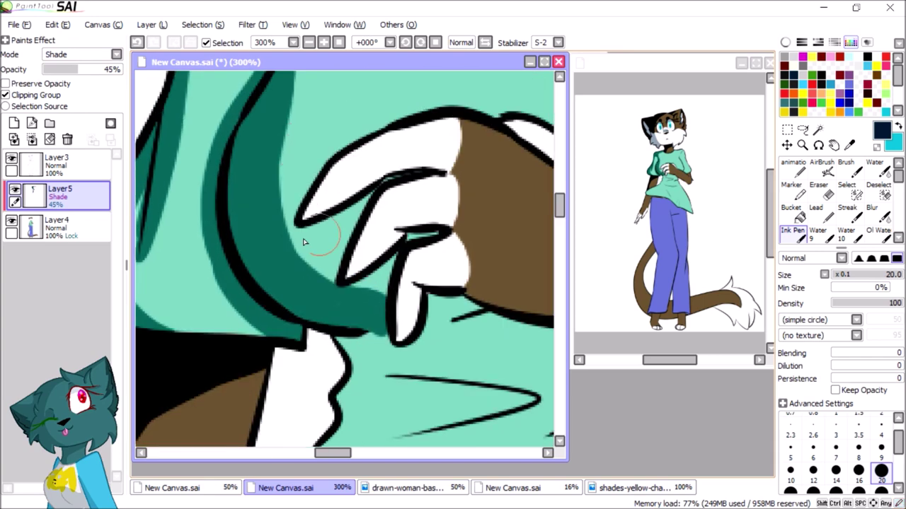
drag(396, 212, 354, 184)
drag(177, 346, 461, 358)
mouse_move(276, 357)
mouse_down()
mouse_move(400, 294)
mouse_move(439, 297)
mouse_up()
mouse_move(290, 342)
mouse_down()
mouse_move(559, 244)
mouse_move(559, 234)
mouse_up()
Step: Shade the lowered left forearm below the shirt hem and the outer fingers of its hand
drag(228, 263, 253, 286)
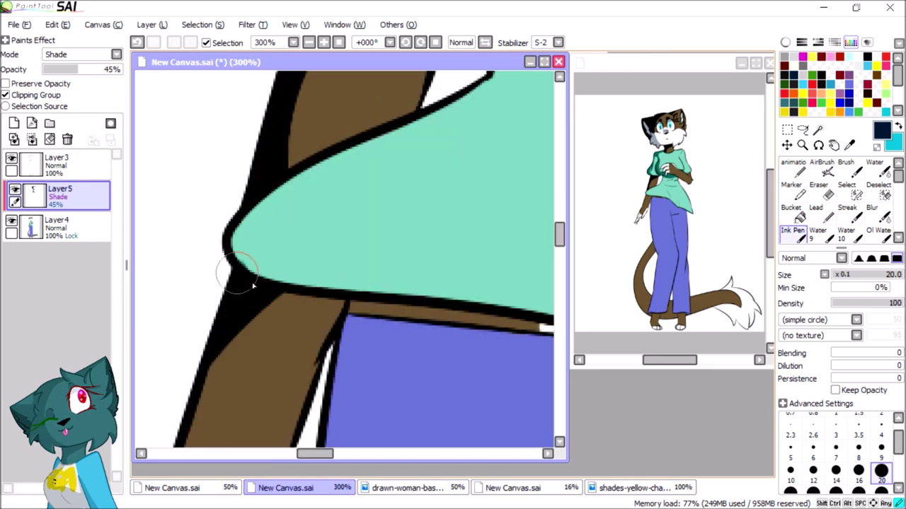
drag(344, 318, 212, 382)
scroll(230, 211, down, 1)
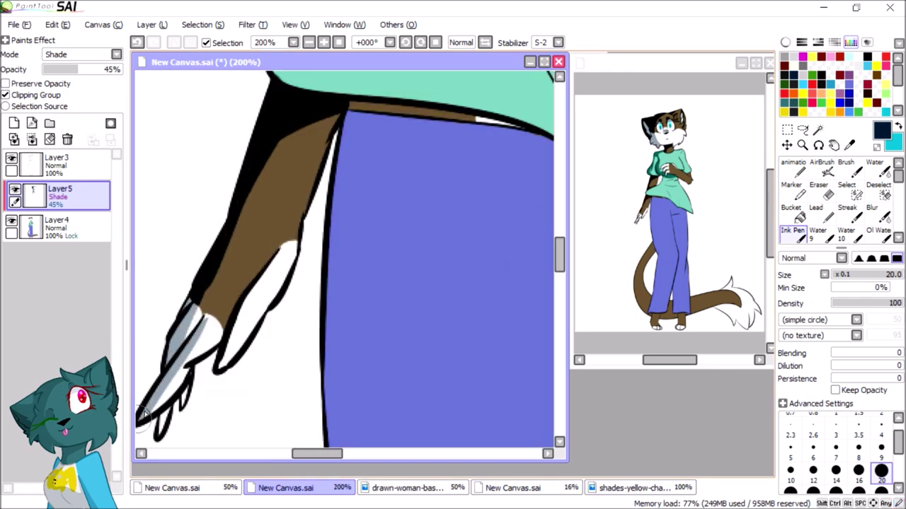
Step: Shade the right sleeve and its shoulder fold, the elbow below it, and the underside of the raised forearm
drag(317, 453, 342, 456)
mouse_move(559, 251)
mouse_down()
mouse_move(559, 177)
mouse_move(559, 197)
mouse_up()
drag(401, 126, 364, 189)
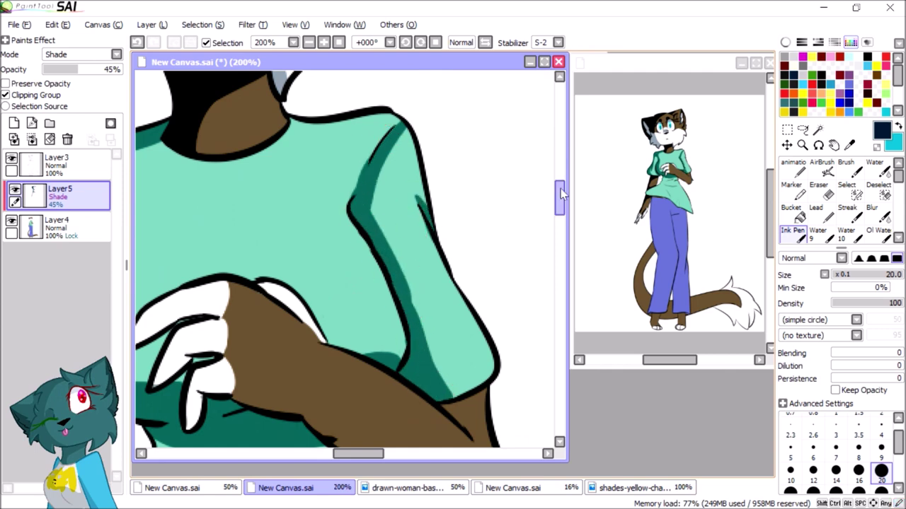
drag(559, 198, 559, 218)
drag(469, 244, 471, 206)
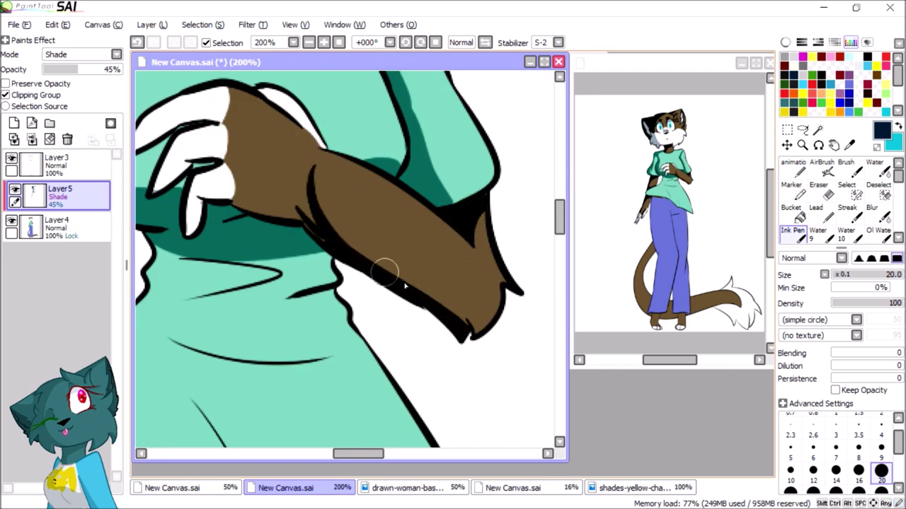
Step: Shade the white fingers of the raised hand along their outer and lower edges
scroll(452, 152, up, 1)
mouse_move(453, 151)
mouse_down()
mouse_move(453, 371)
mouse_move(355, 344)
mouse_move(342, 366)
mouse_move(286, 341)
mouse_up()
drag(234, 297, 207, 417)
drag(199, 225, 323, 225)
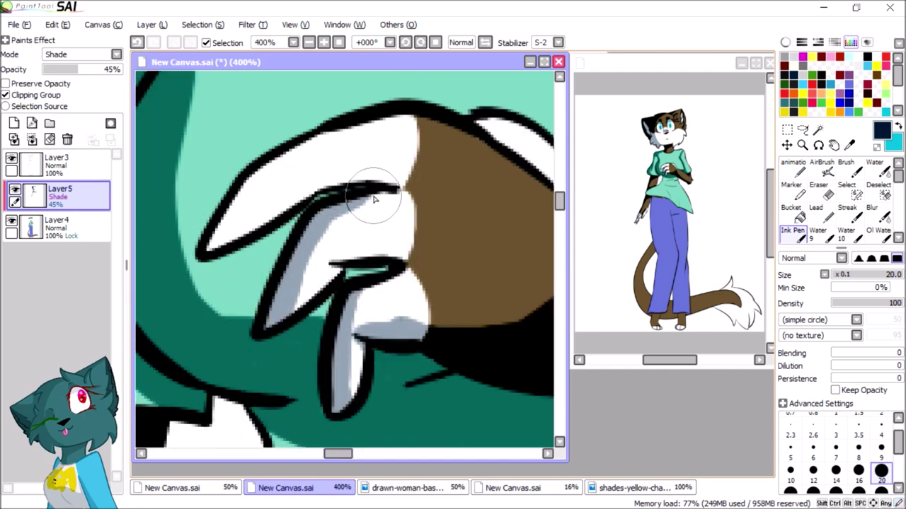
drag(221, 238, 318, 298)
Step: Paint a V-shaped crease on the shirt's chest and shade the waist's left side and fabric folds
scroll(318, 297, down, 3)
scroll(378, 303, up, 3)
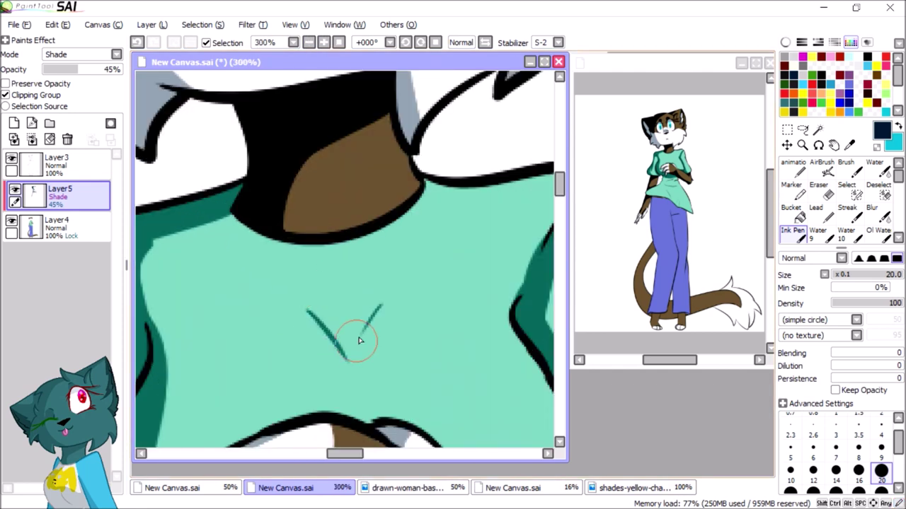
drag(378, 304, 273, 252)
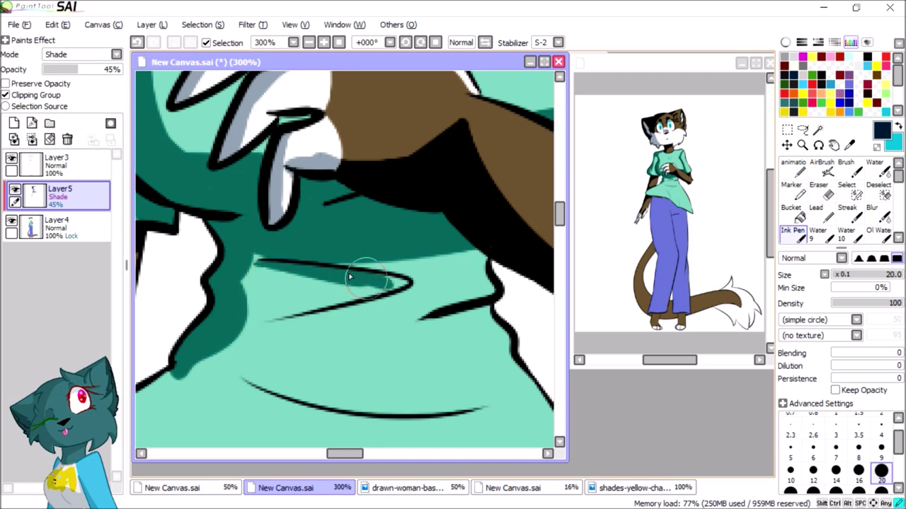
mouse_move(441, 312)
mouse_down()
mouse_move(344, 283)
mouse_move(344, 269)
mouse_up()
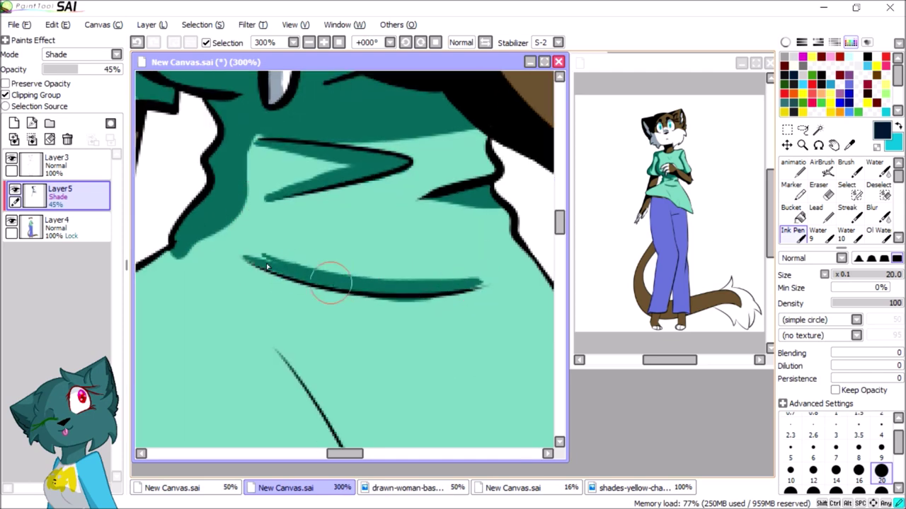
Step: Shade the shirt's flared left corner and paint the creases running toward its lower hem
scroll(344, 269, down, 3)
scroll(566, 228, up, 2)
drag(560, 226, 560, 235)
drag(201, 272, 348, 182)
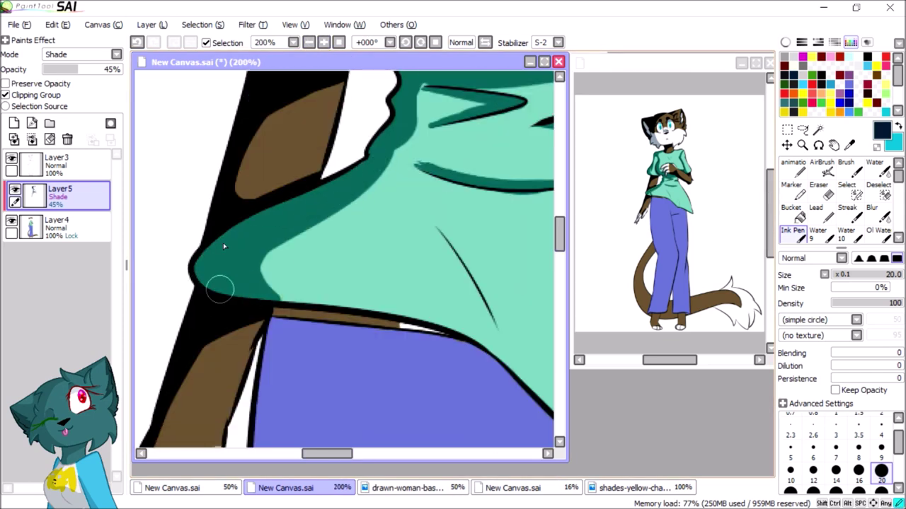
drag(344, 454, 375, 454)
scroll(352, 434, left, 3)
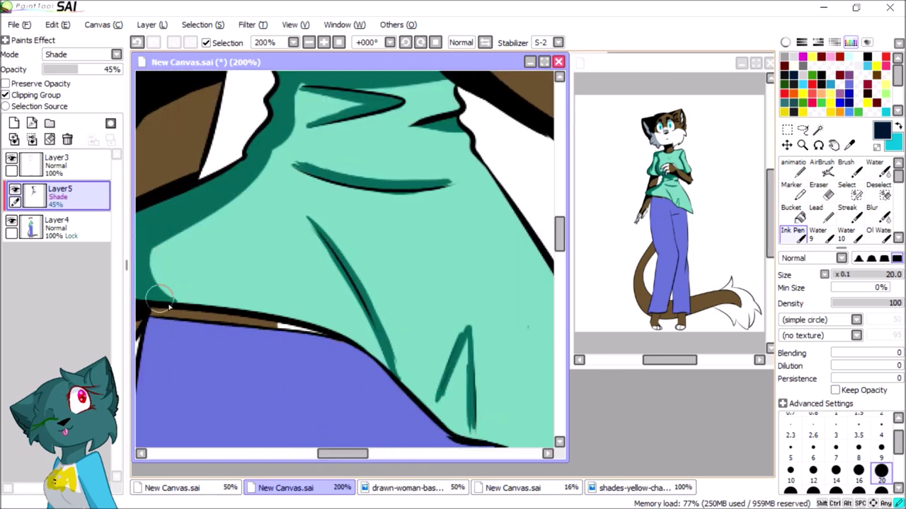
Step: Paint a shadow band across the top of the trousers directly beneath the slanted shirt hem
scroll(352, 435, left, 1)
drag(213, 333, 374, 370)
scroll(497, 264, down, 5)
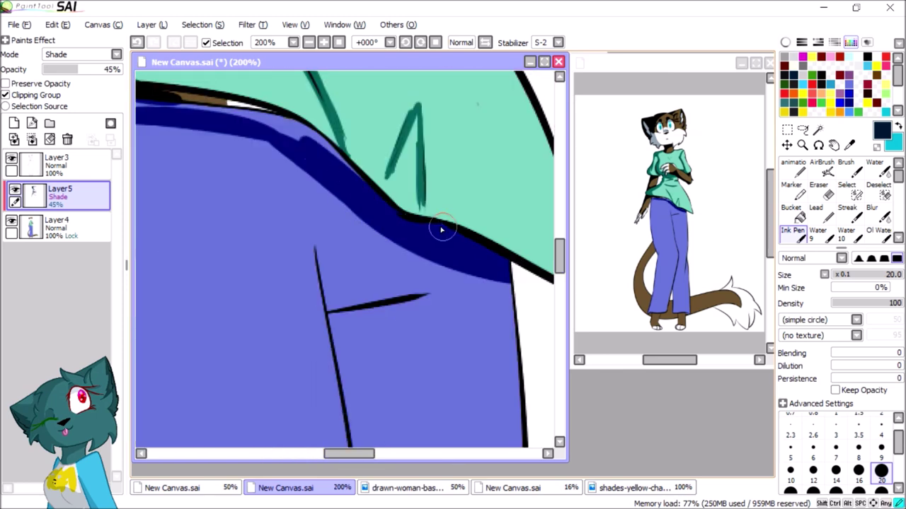
scroll(441, 230, left, 2)
Step: Shade the outer edge of the left trouser leg down to its hem at brush size 50
click(308, 43)
click(323, 42)
drag(333, 361, 296, 120)
scroll(296, 291, down, 3)
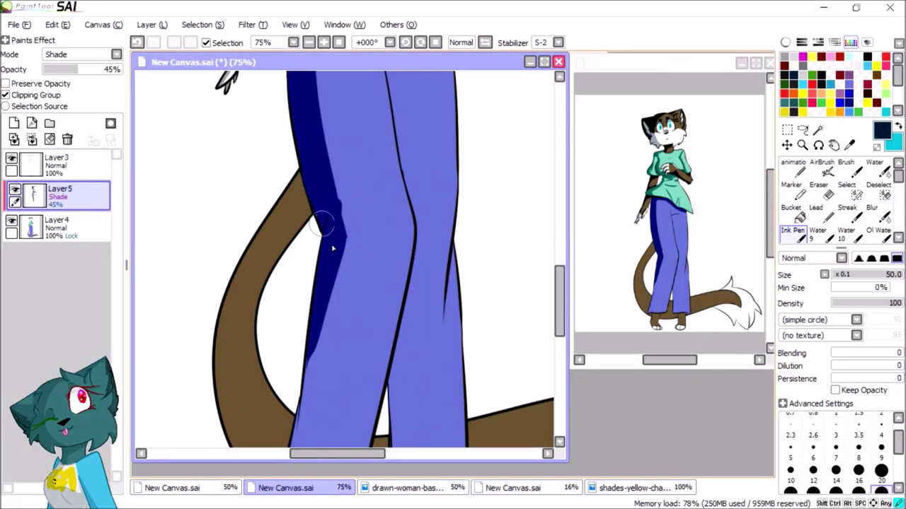
scroll(332, 247, down, 3)
drag(316, 92, 288, 352)
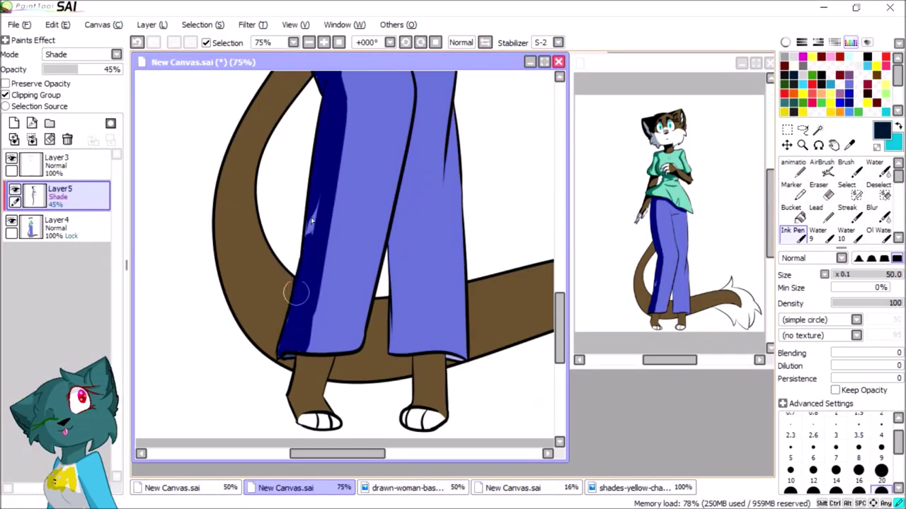
Step: Shade the left ankle, foot and toes below the trouser hem at brush size 20
scroll(332, 225, up, 3)
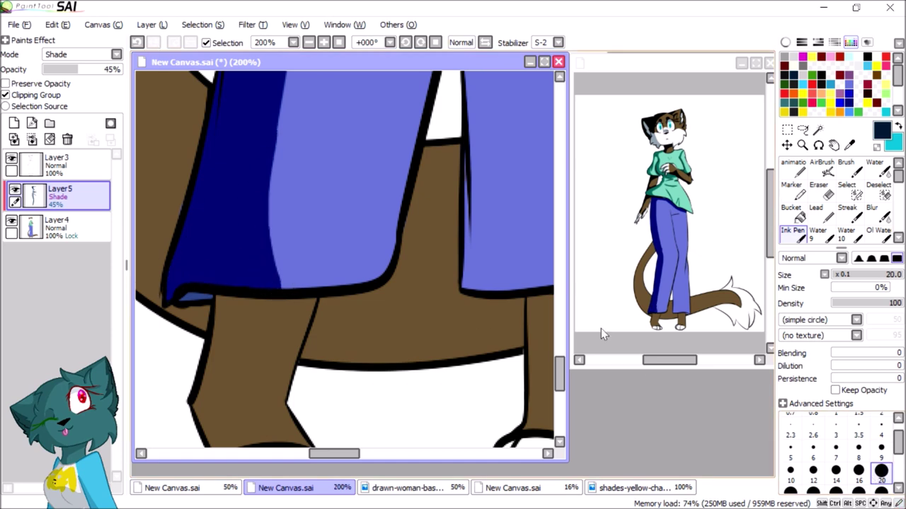
scroll(425, 318, down, 3)
drag(316, 182, 220, 345)
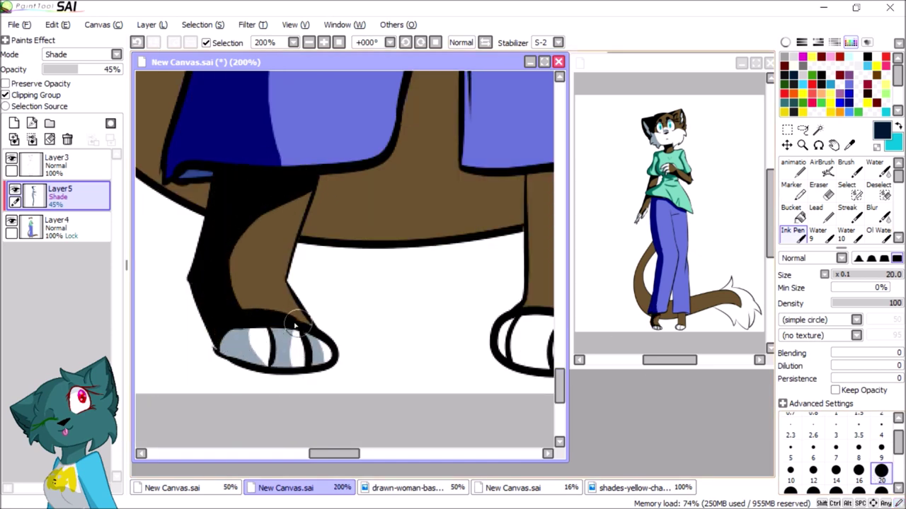
Step: Shade the right trouser leg along the centre line, from the crotch fold down past the knee
scroll(295, 324, up, 5)
drag(355, 106, 402, 161)
drag(559, 271, 564, 349)
scroll(529, 247, up, 5)
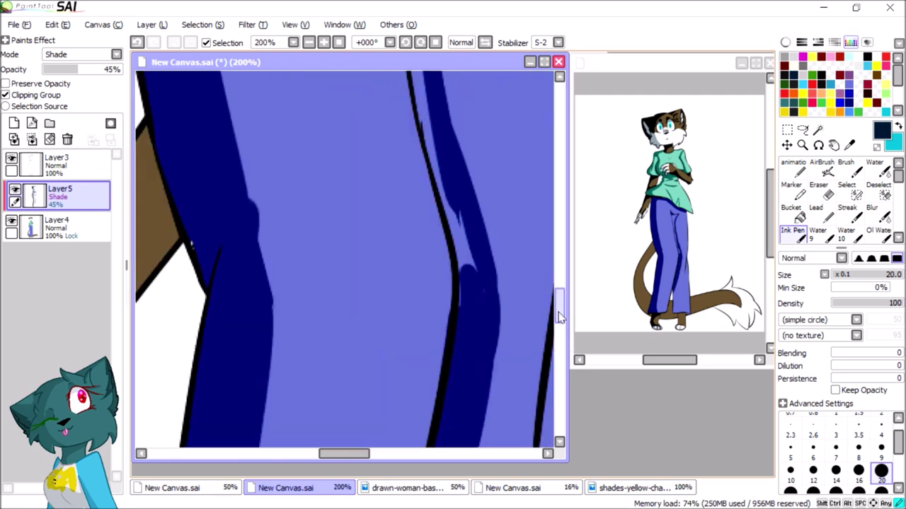
drag(364, 173, 442, 167)
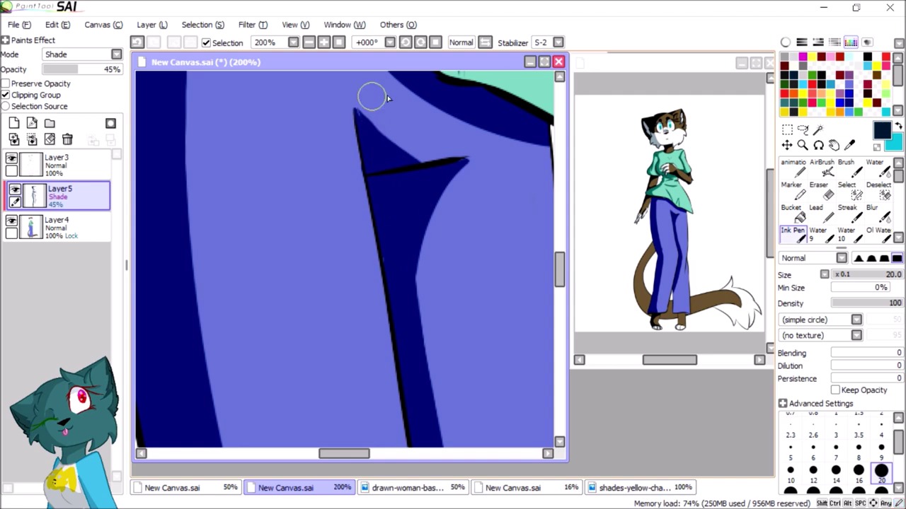
scroll(399, 163, down, 6)
Step: Shade the right trouser leg's inner edge to the hem, the hem's inside, and the right ankle and foot
drag(223, 105, 242, 374)
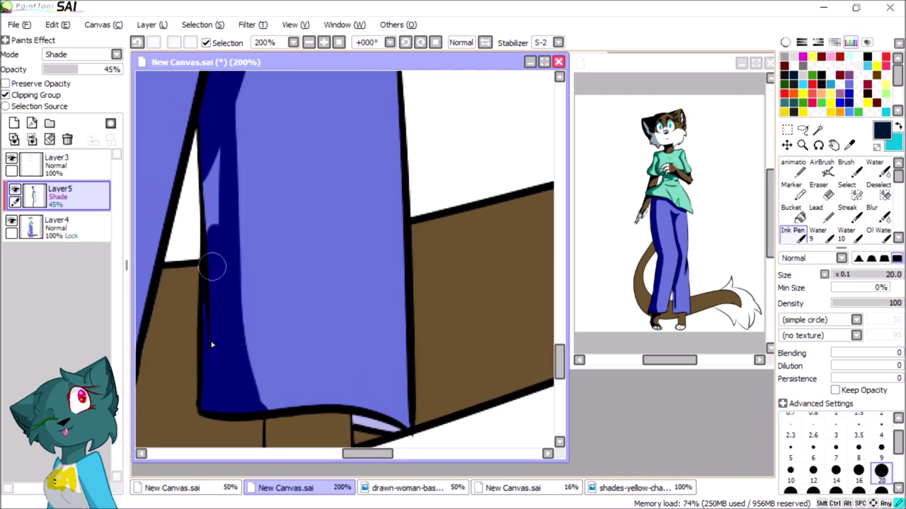
drag(375, 430, 352, 219)
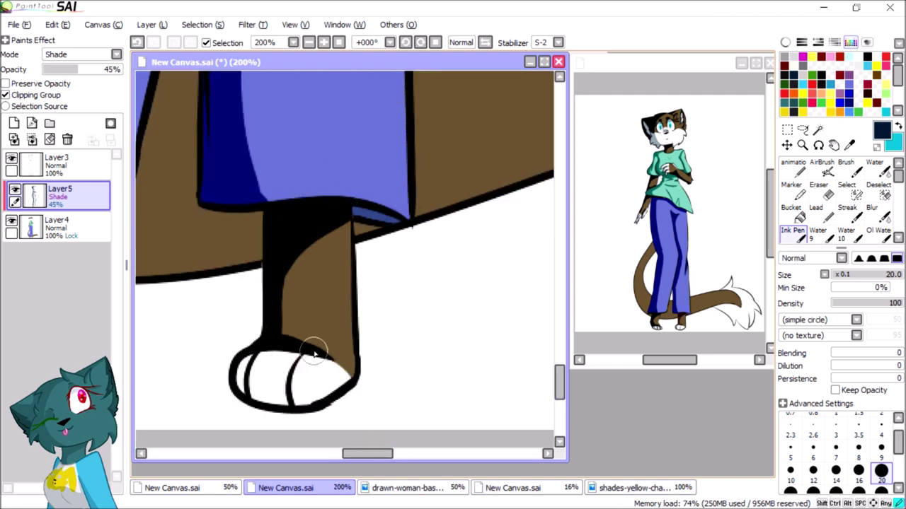
scroll(247, 361, down, 3)
Step: Shade the upper part of the tail where it emerges behind the left trouser leg and along its outer edge
scroll(323, 354, up, 3)
scroll(323, 91, up, 3)
drag(330, 167, 198, 371)
scroll(397, 273, down, 3)
drag(339, 99, 148, 439)
scroll(186, 226, down, 3)
drag(186, 227, 141, 424)
scroll(142, 425, down, 3)
Step: Shade the tail's lower curve with a larger brush and fill in beside the trouser hem at size 20
key(bracketright)
key(bracketright)
key(bracketright)
key(bracketright)
key(bracketright)
drag(340, 77, 163, 439)
key(bracketleft)
key(bracketleft)
key(bracketleft)
key(bracketleft)
key(bracketleft)
drag(268, 302, 333, 259)
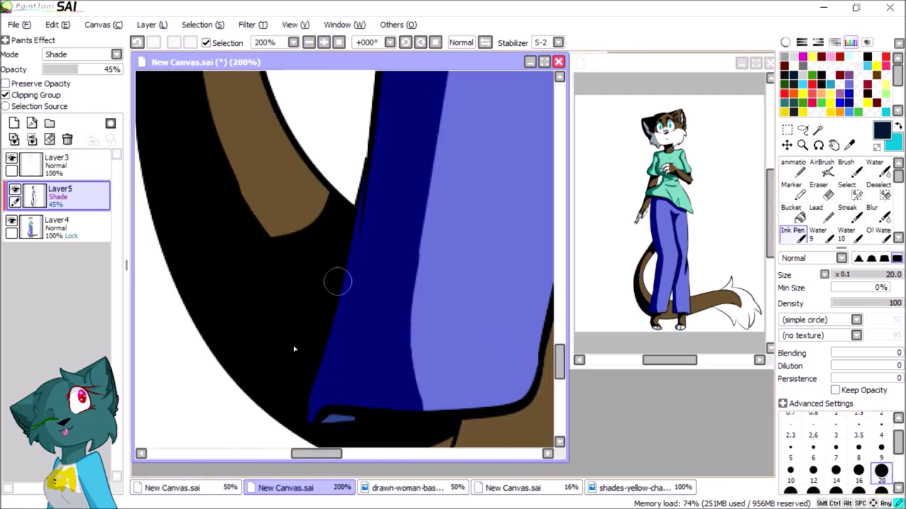
Step: Shade the part of the tail that shows between the two trouser legs
scroll(398, 400, down, 3)
drag(299, 453, 327, 452)
mouse_move(400, 311)
mouse_down()
mouse_move(272, 386)
mouse_move(396, 319)
mouse_up()
drag(383, 169, 385, 301)
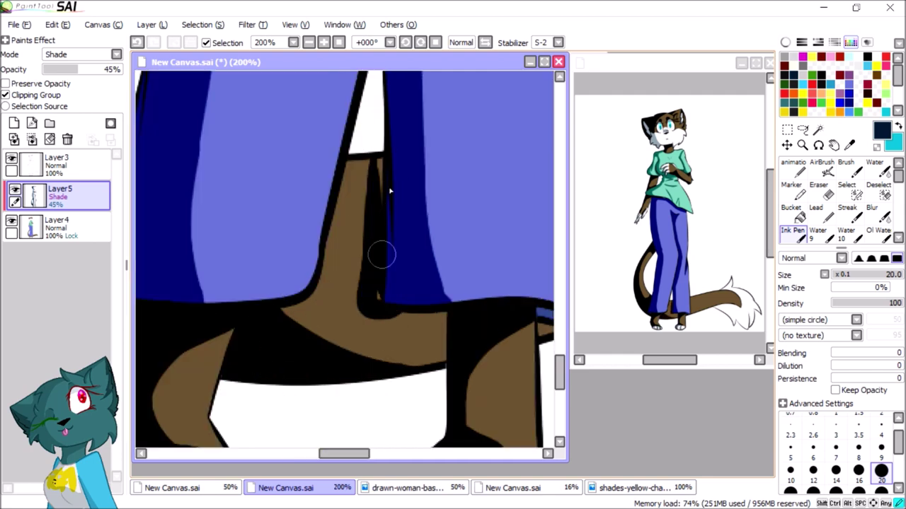
Step: Shade the tail's underside to the right of the trousers and the fur locks of its white tip
drag(358, 453, 392, 454)
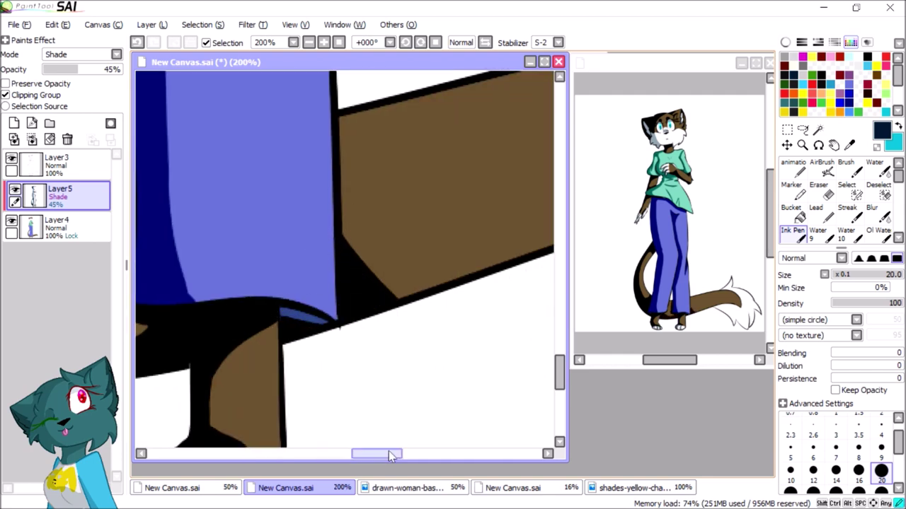
scroll(299, 259, down, 3)
scroll(447, 236, up, 2)
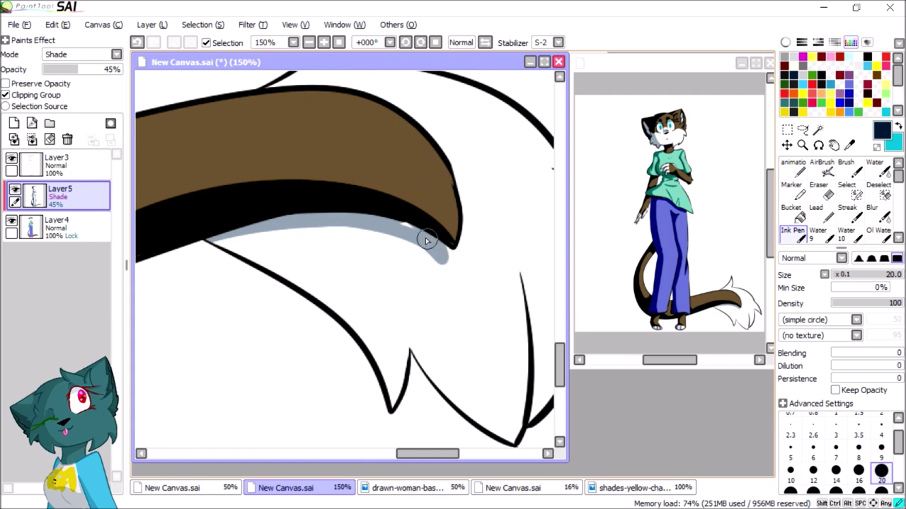
drag(390, 396, 245, 230)
drag(329, 223, 237, 223)
drag(423, 441, 304, 345)
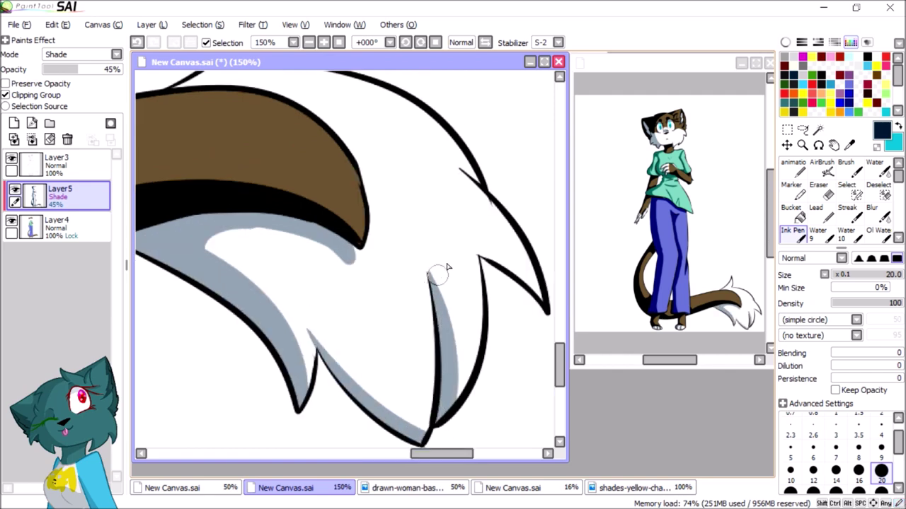
Step: Soften the tail's shadows with Blur, at size 20 on the white tip and size 50 along the brown length
key(b)
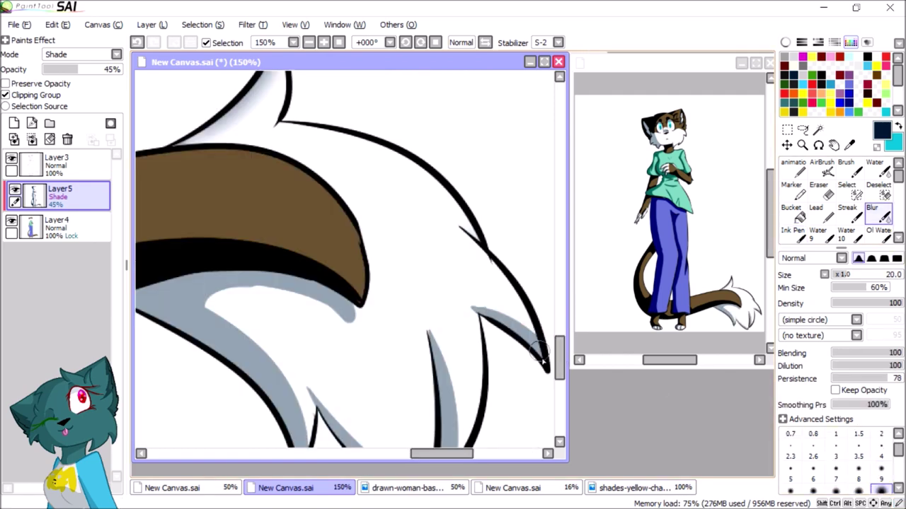
drag(219, 259, 224, 244)
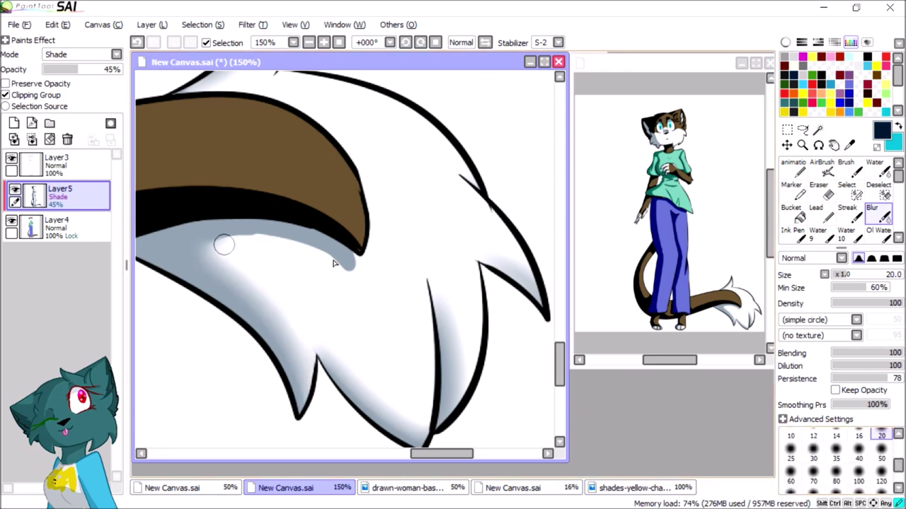
click(881, 459)
scroll(435, 186, left, 5)
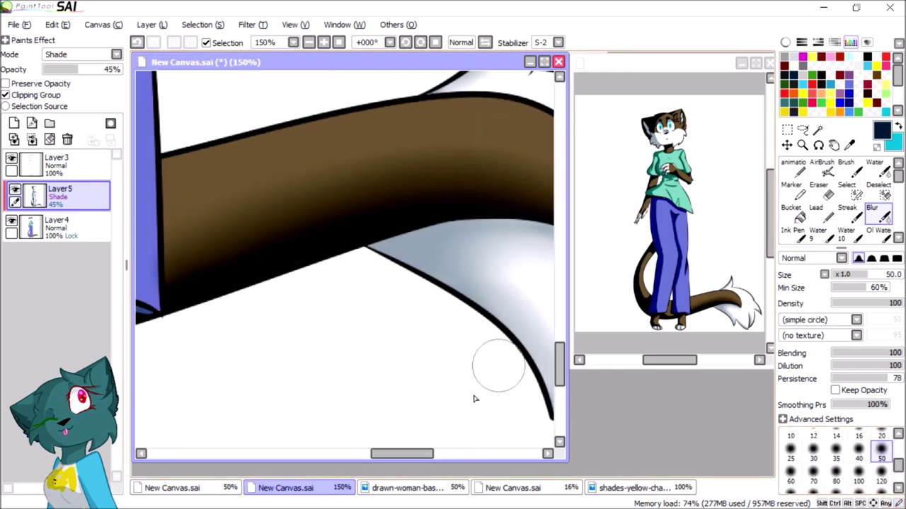
scroll(495, 364, up, 5)
scroll(394, 328, left, 3)
scroll(354, 318, up, 10)
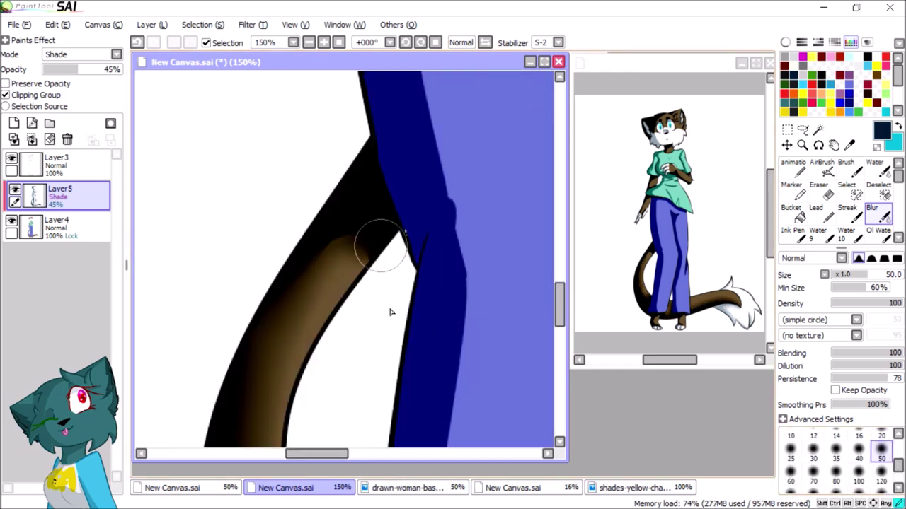
Step: Blend the shadows down both trouser legs with Blur at size 50
scroll(338, 230, right, 3)
mouse_move(304, 234)
mouse_down()
mouse_move(312, 439)
mouse_move(303, 431)
mouse_up()
scroll(303, 430, down, 4)
scroll(329, 394, down, 3)
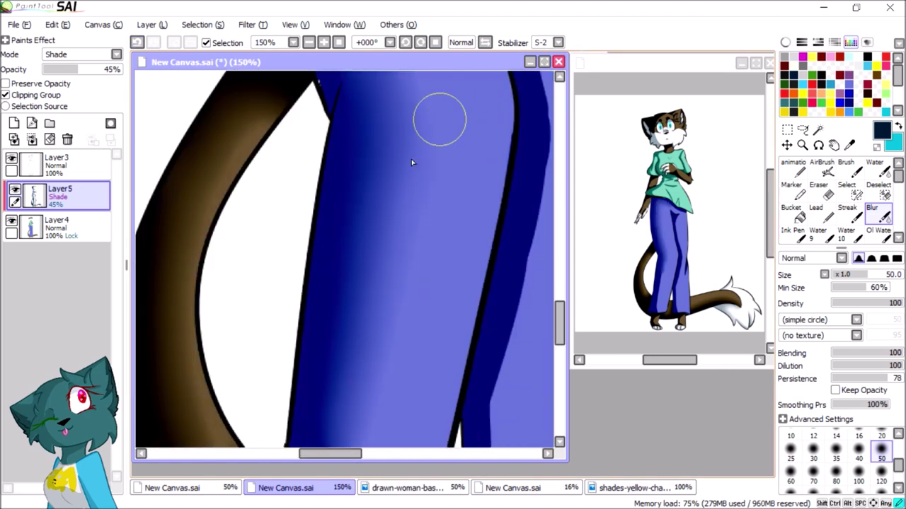
scroll(370, 226, up, 6)
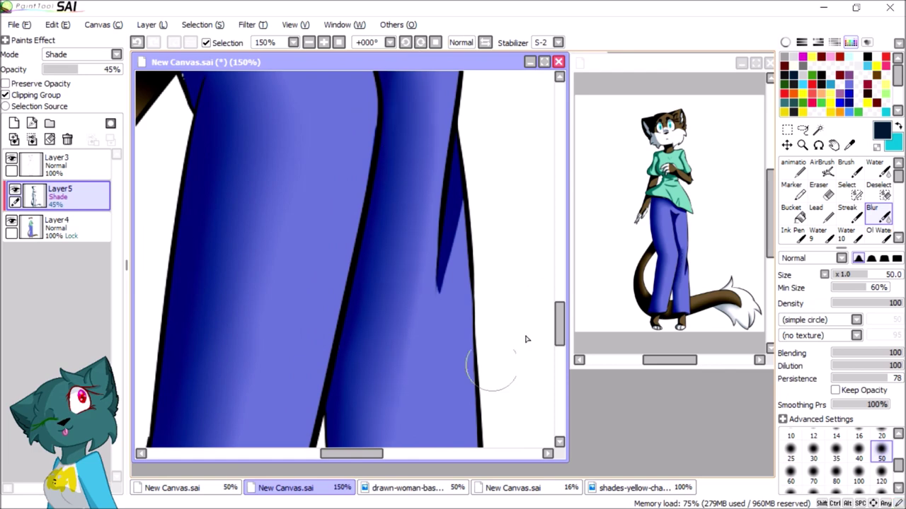
Step: Soften the shading on the shirt's lower hem and on the forehead and cheek fur with Blur at size 50
scroll(381, 242, up, 5)
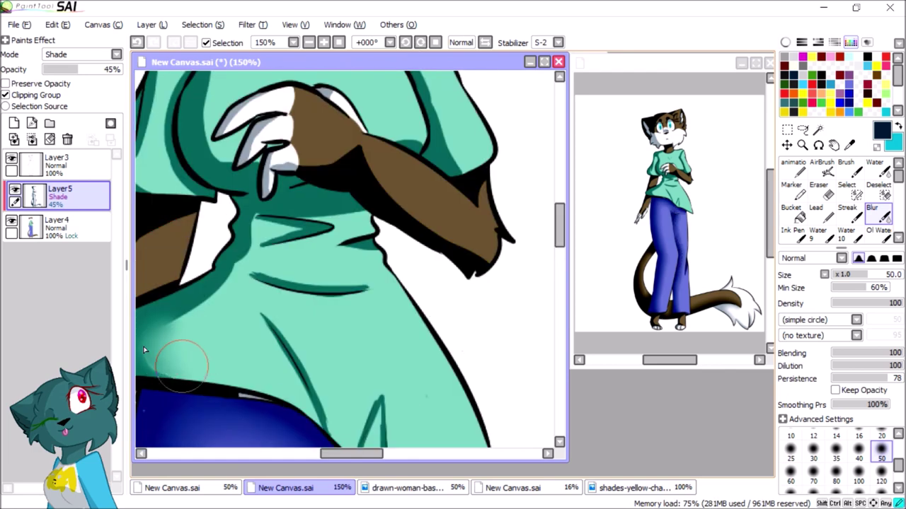
scroll(253, 139, up, 5)
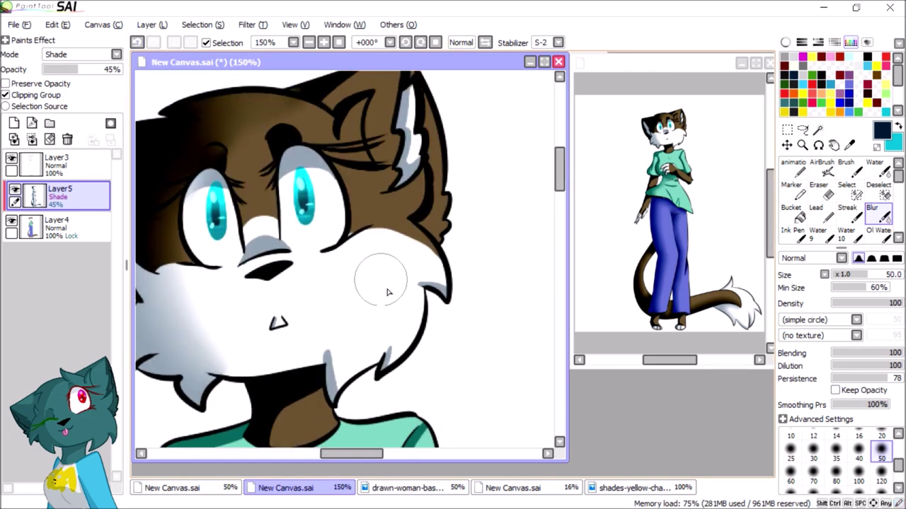
scroll(184, 329, down, 1)
scroll(559, 191, left, 2)
Step: Reduce the Blur brush to size 20 and soften the shading on the ankles and feet
drag(559, 192, 559, 388)
key(bracketleft)
key(bracketleft)
key(bracketleft)
key(bracketleft)
key(bracketleft)
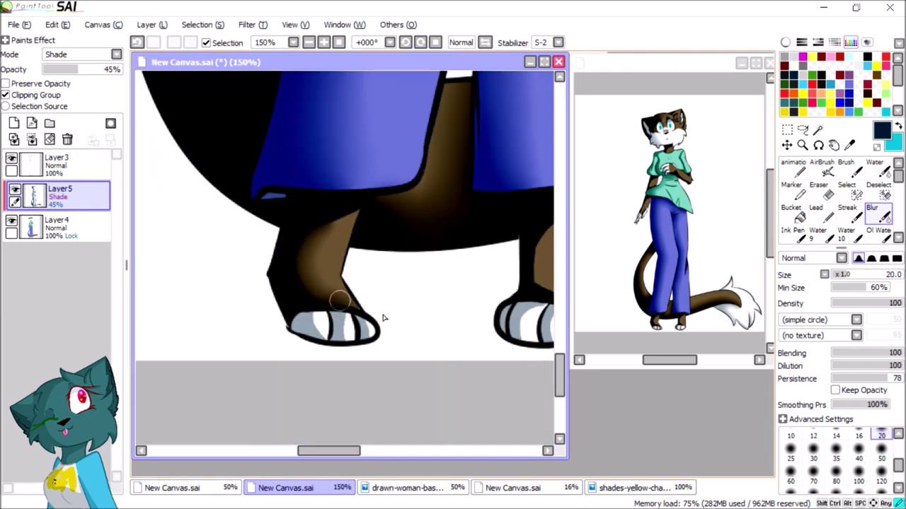
scroll(322, 321, right, 3)
Step: Soften the narrow trouser fold, the lower shirt folds and the hanging arm's shadow with Blur at size 30
scroll(342, 324, up, 4)
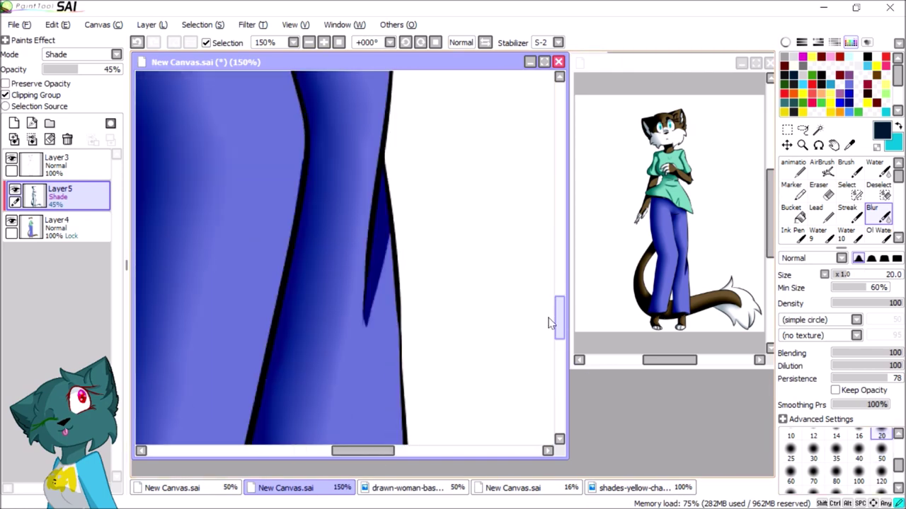
scroll(247, 176, up, 3)
key(bracketright)
key(bracketright)
drag(368, 332, 289, 262)
drag(368, 269, 340, 126)
scroll(420, 382, left, 3)
drag(396, 92, 354, 276)
drag(333, 135, 283, 304)
mouse_move(340, 276)
mouse_down()
mouse_move(262, 374)
mouse_move(297, 396)
mouse_up()
scroll(253, 132, down, 3)
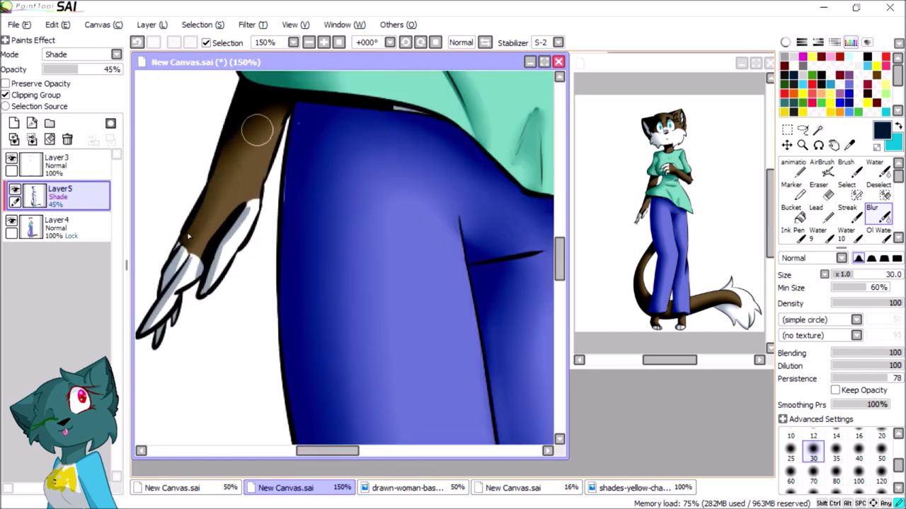
Step: Blur the shading on the head and ear at size 30 and soften the neck and chin fur at size 20
scroll(419, 179, up, 8)
scroll(352, 123, right, 3)
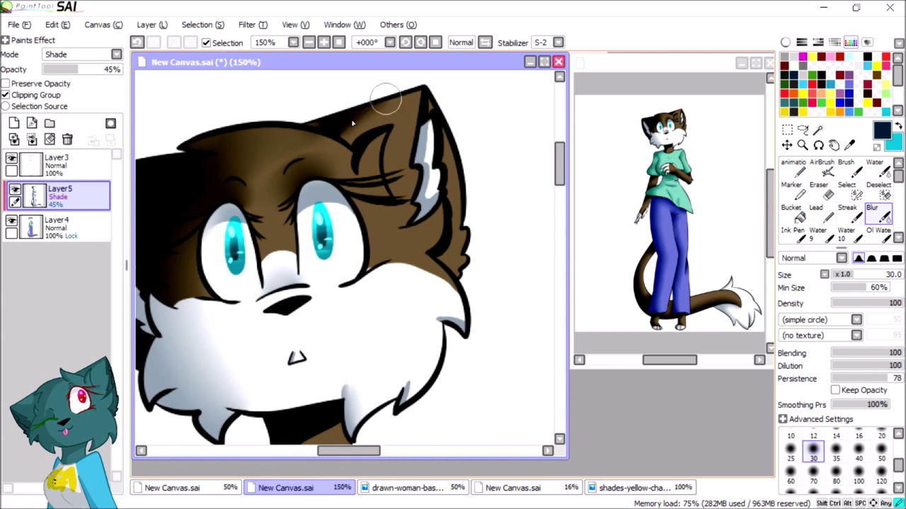
scroll(460, 233, down, 4)
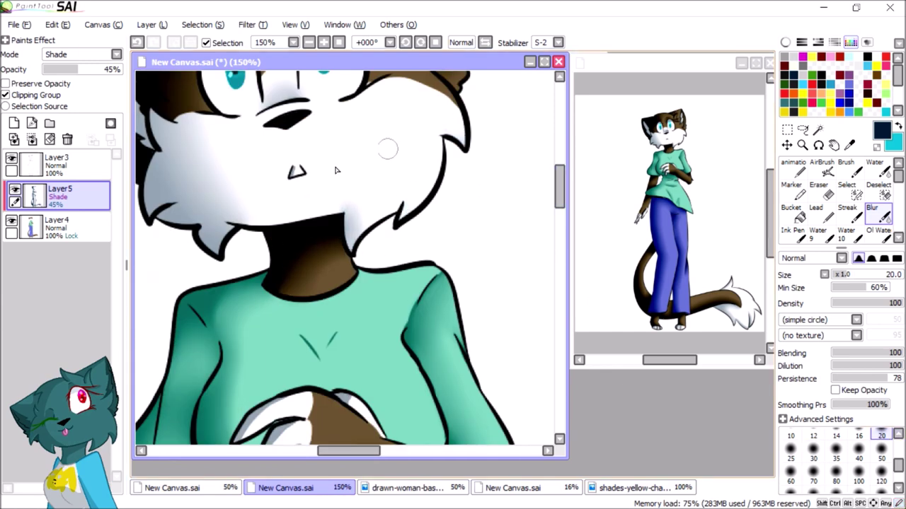
scroll(337, 170, up, 4)
Step: Blur the shading of the raised forearm, the waist folds and the hanging hand at size 20
scroll(538, 195, down, 4)
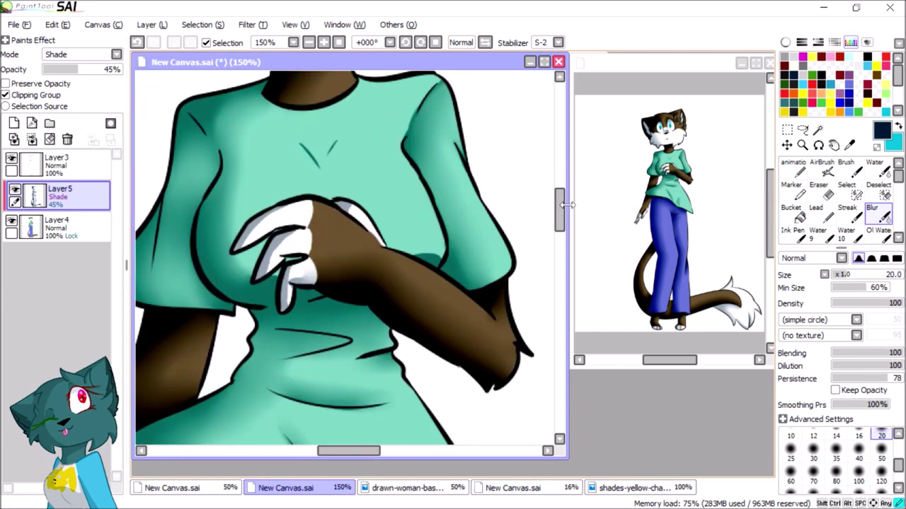
scroll(250, 228, down, 5)
scroll(389, 173, left, 2)
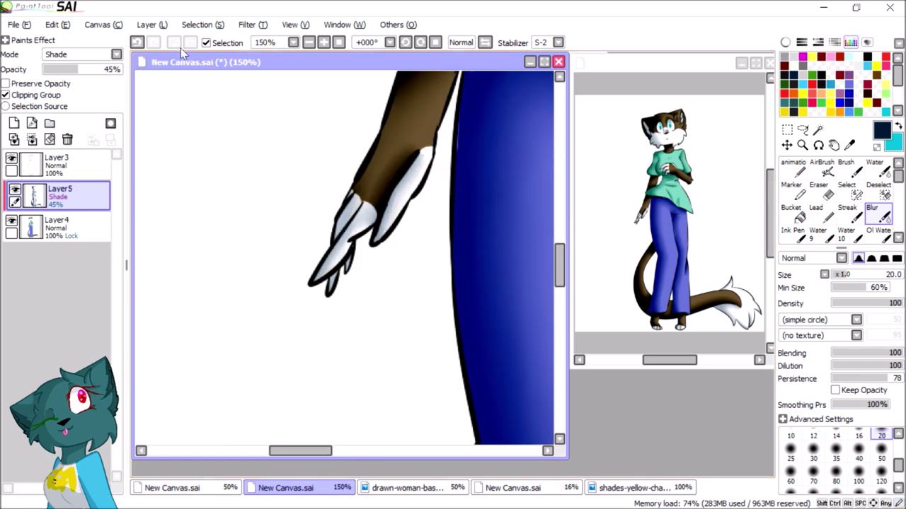
Step: Hide the Shade layer and add a normal layer above it with a round swatch of the shirt's teal beside the character
click(56, 227)
click(15, 189)
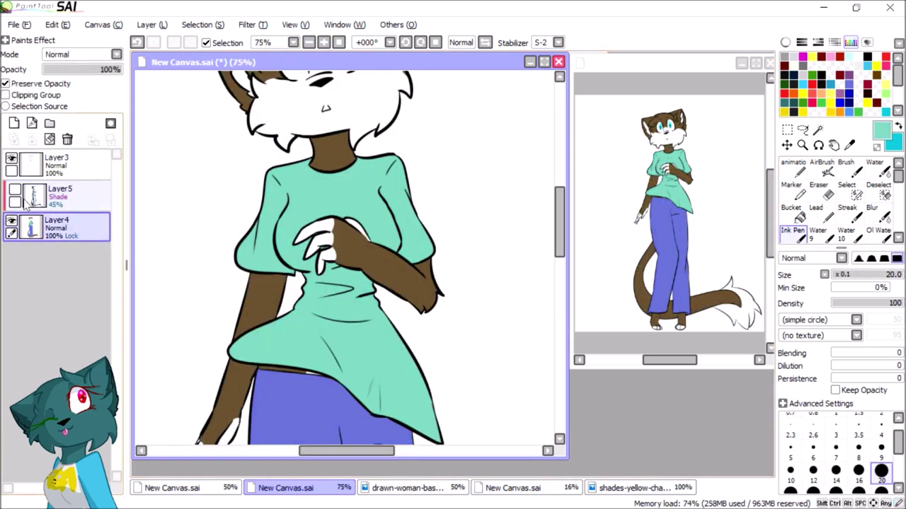
key(ctrl+shift+n)
scroll(424, 283, right, 2)
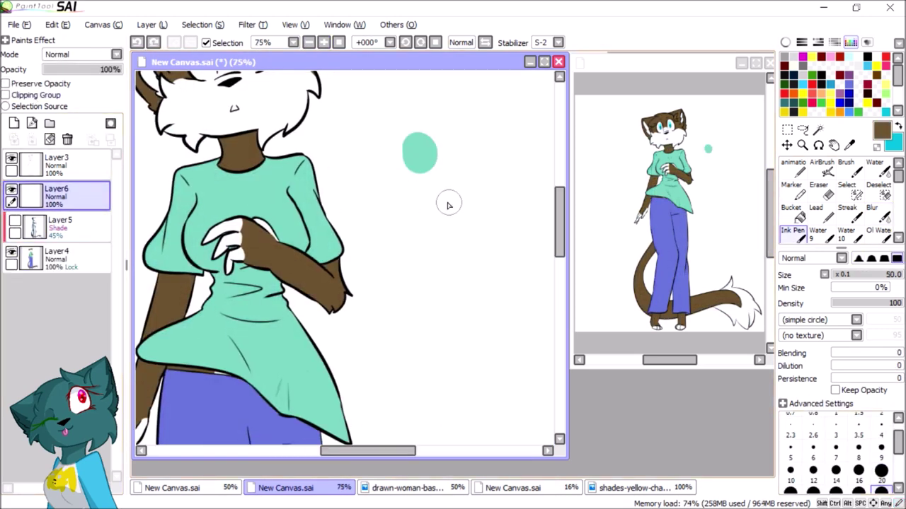
Step: Add swatches of the fur brown, trouser blue, inner-hem lilac and eye cyan around the teal one with the Ink Pen at size 50
drag(444, 155, 467, 155)
scroll(212, 299, down, 5)
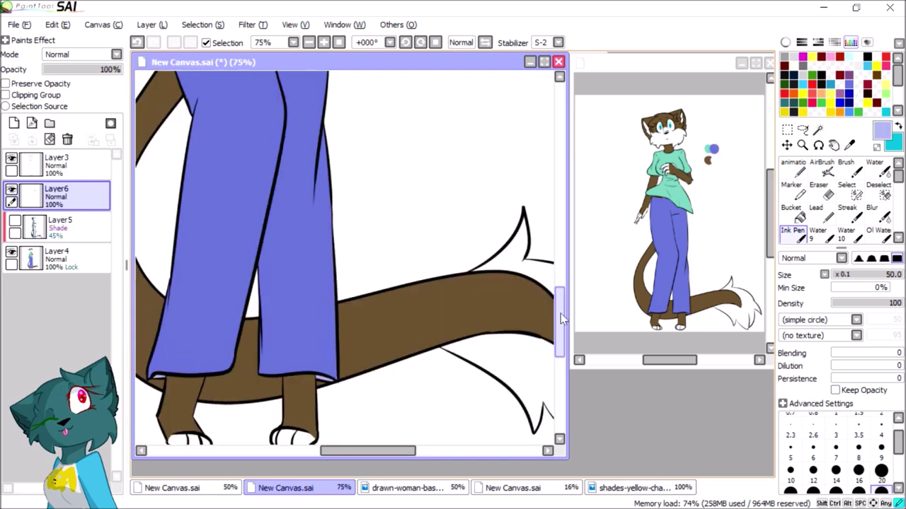
scroll(425, 248, up, 5)
alt+click(203, 147)
click(416, 198)
Step: Label the swatches by hand as "eyes", "Cloths" and "fur" in black with the Ink Pen at size 7
drag(373, 452, 363, 455)
scroll(354, 283, down, 3)
click(835, 448)
click(784, 66)
scroll(428, 191, up, 3)
drag(427, 164, 428, 219)
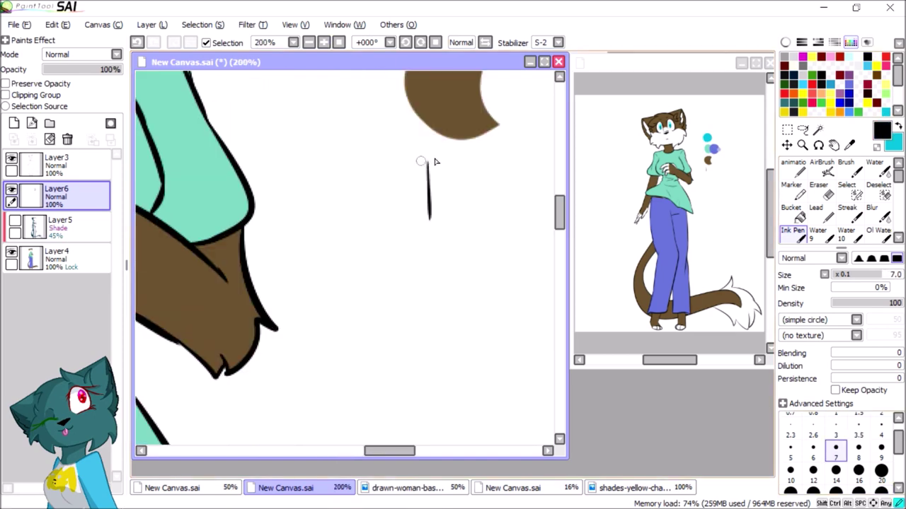
drag(559, 210, 559, 180)
drag(423, 220, 425, 249)
drag(445, 197, 446, 247)
drag(467, 233, 473, 236)
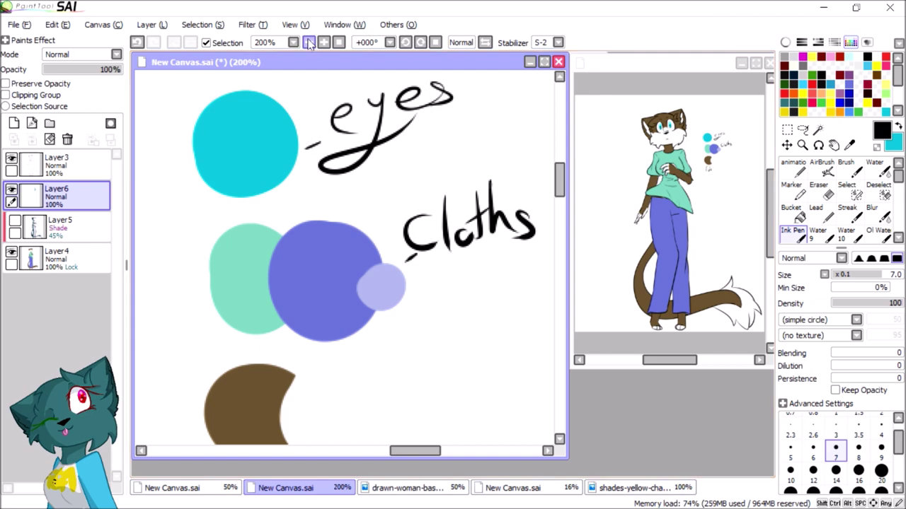
scroll(283, 53, down, 5)
Step: Show the Shade layer again, lower its opacity to 28% and touch up small shadows with Blur at size 9
click(60, 225)
click(323, 43)
click(323, 42)
key(b)
scroll(399, 257, up, 3)
scroll(268, 46, down, 5)
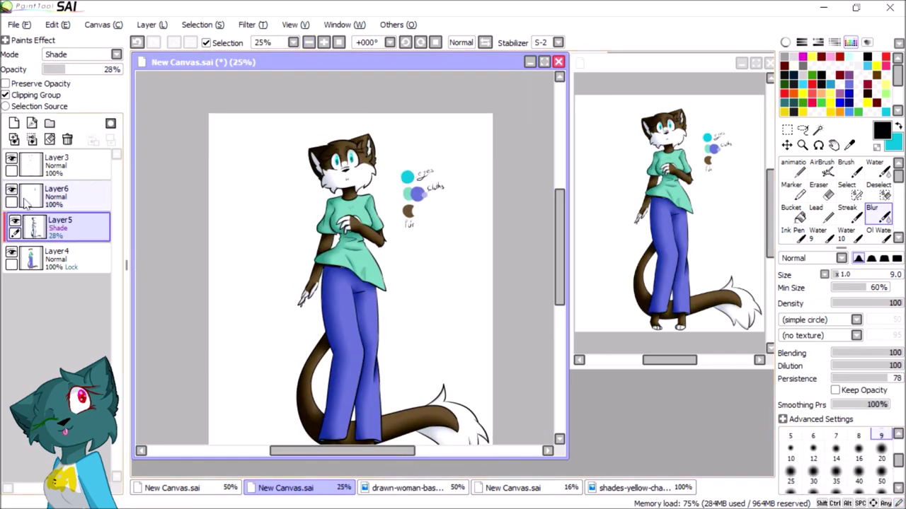
Step: Merge the drawing's layers and hand-letter "Bluetrap" in magenta inside an oval on a new layer
click(19, 138)
click(19, 138)
click(323, 43)
key(n)
click(14, 123)
drag(233, 254, 311, 301)
drag(315, 241, 460, 283)
key(ctrl+z)
Step: Export the finished canvas as a PNG file into the bookmarked Pictures\pcs folder
click(13, 24)
click(40, 146)
click(202, 200)
click(92, 92)
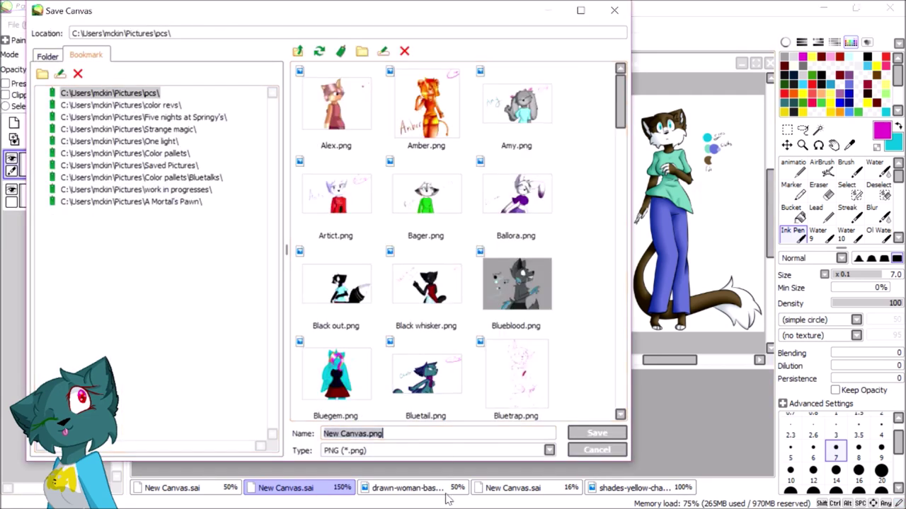
key(Return)
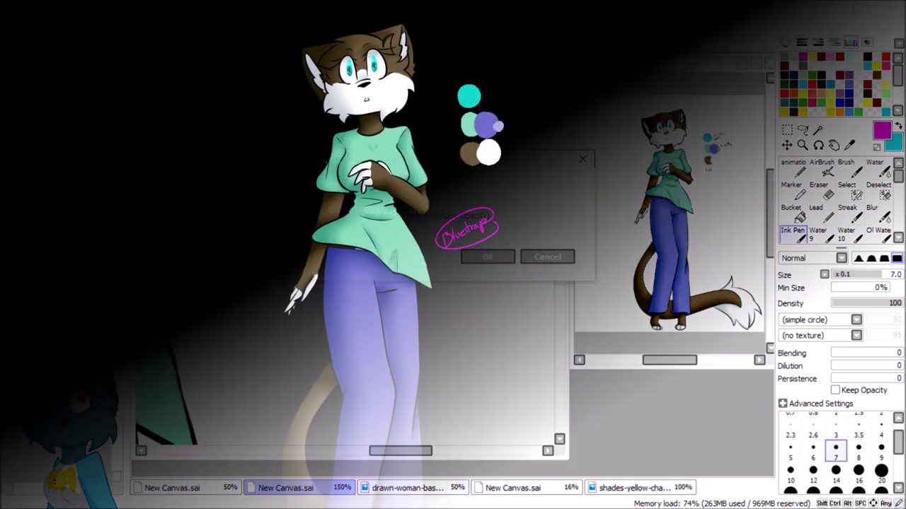